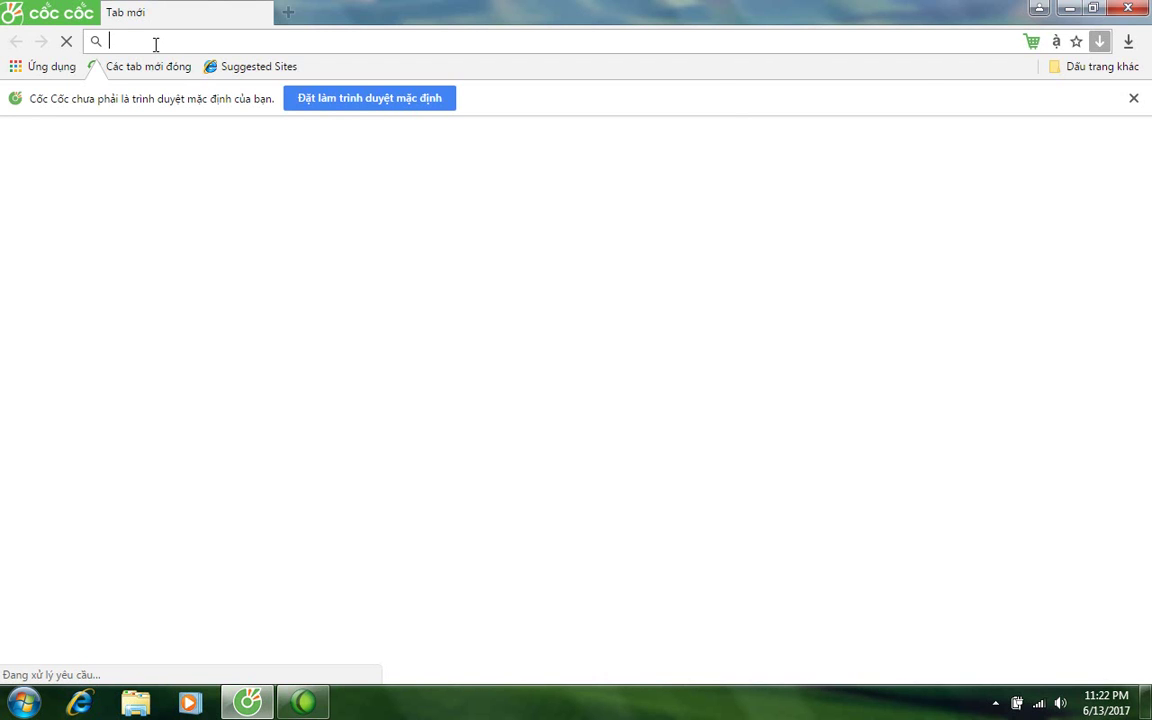
# Open the CÔNG CỤ HỖ TRỢ page of totalsoft.vn and copy the MediaFire link of the trial setup
pyautogui.write('totalsoft.vn')
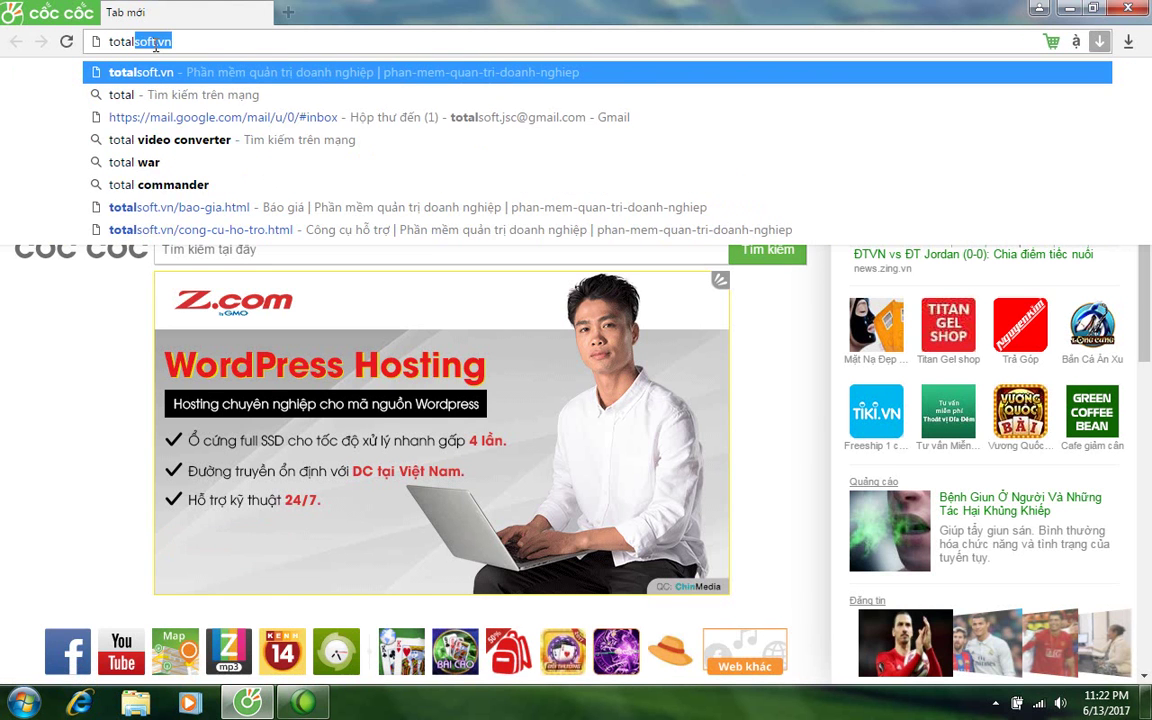
pyautogui.press('Return')
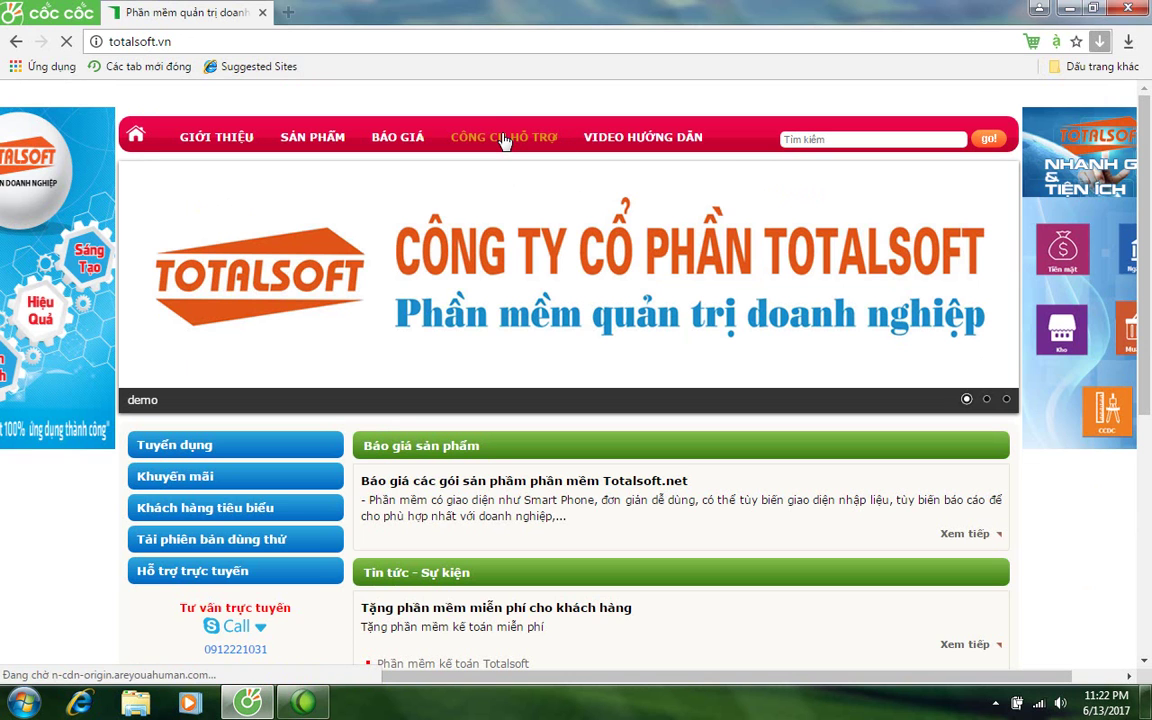
pyautogui.click(505, 140)
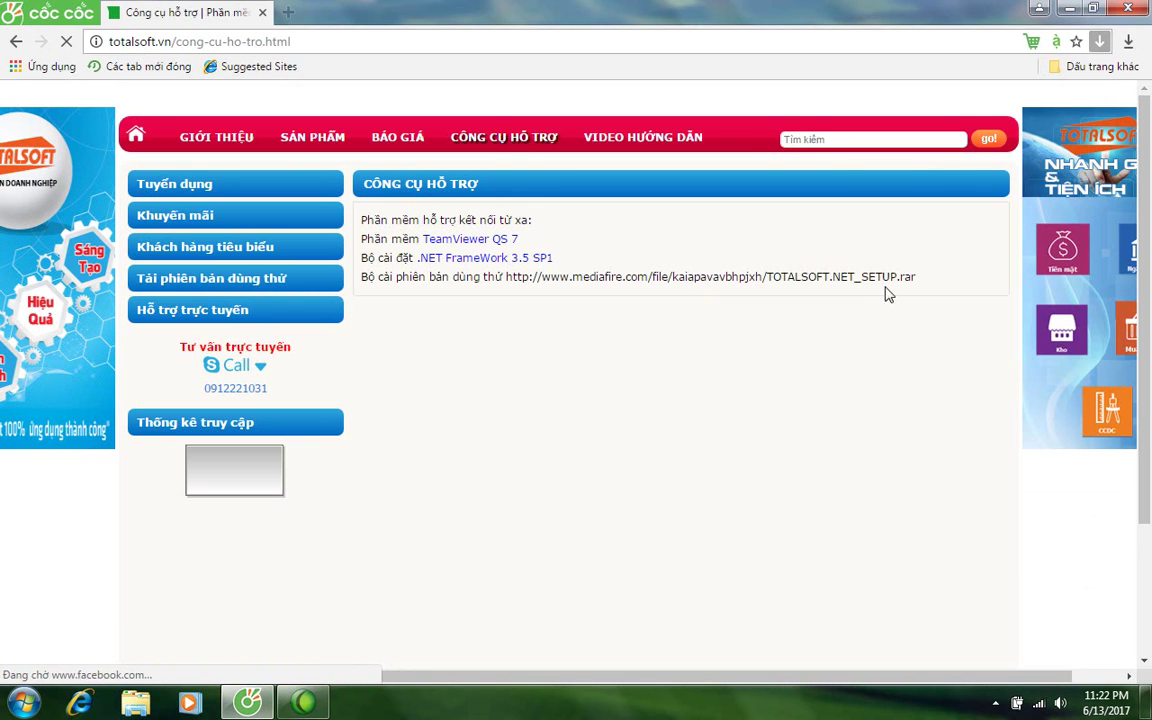
pyautogui.moveTo(924, 287); pyautogui.dragTo(510, 280)
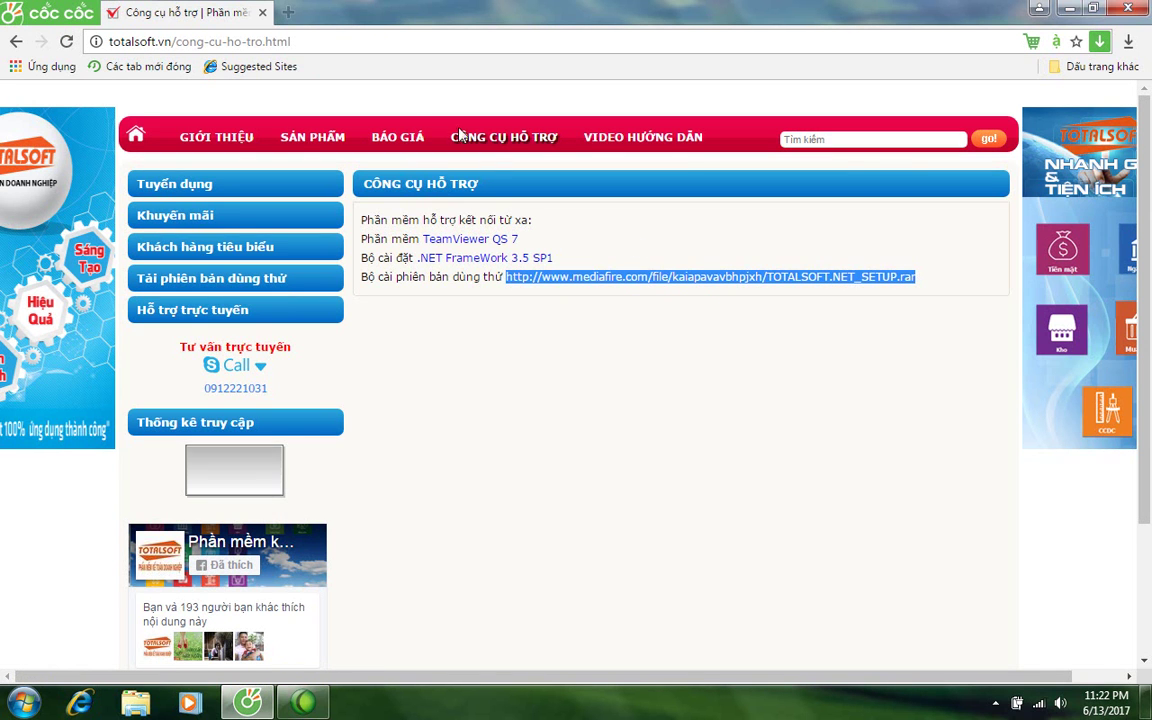
# Open the copied MediaFire link in a new browser tab and start downloading TOTALSOFT.NET_SETUP.rar
pyautogui.click(287, 13)
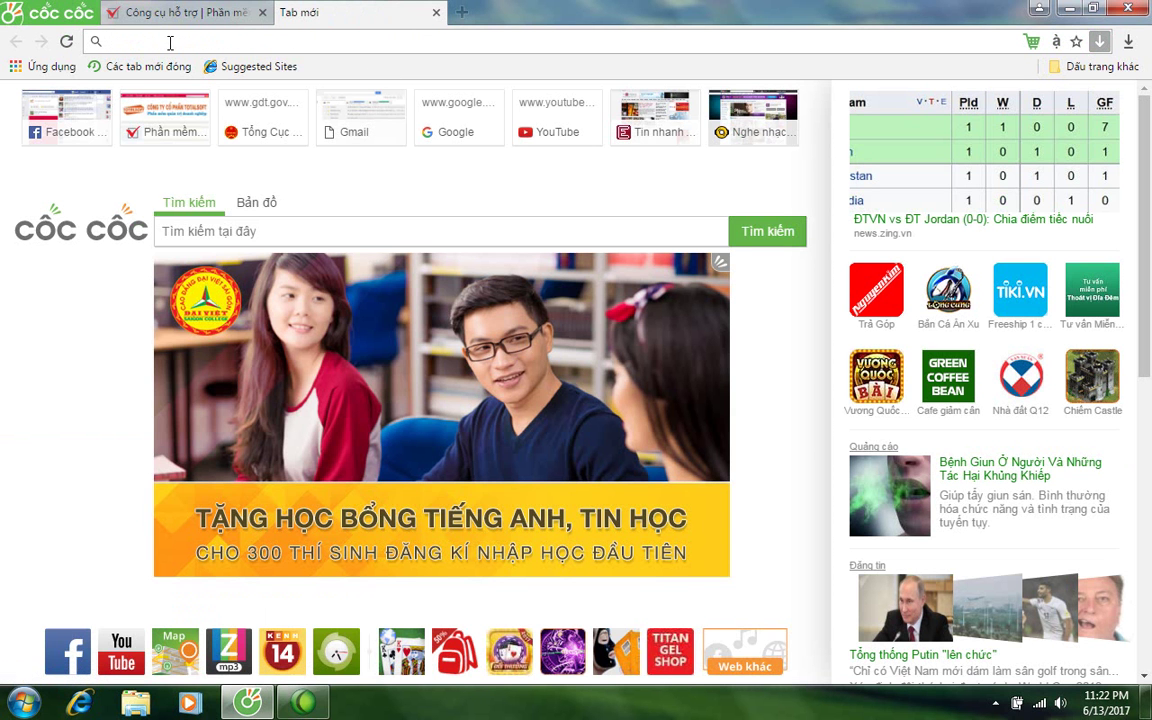
pyautogui.write('http://www.mediafire.com/file/kaiapavavbhpjxh/TOTALSOFT.NET_SETUP.rar')
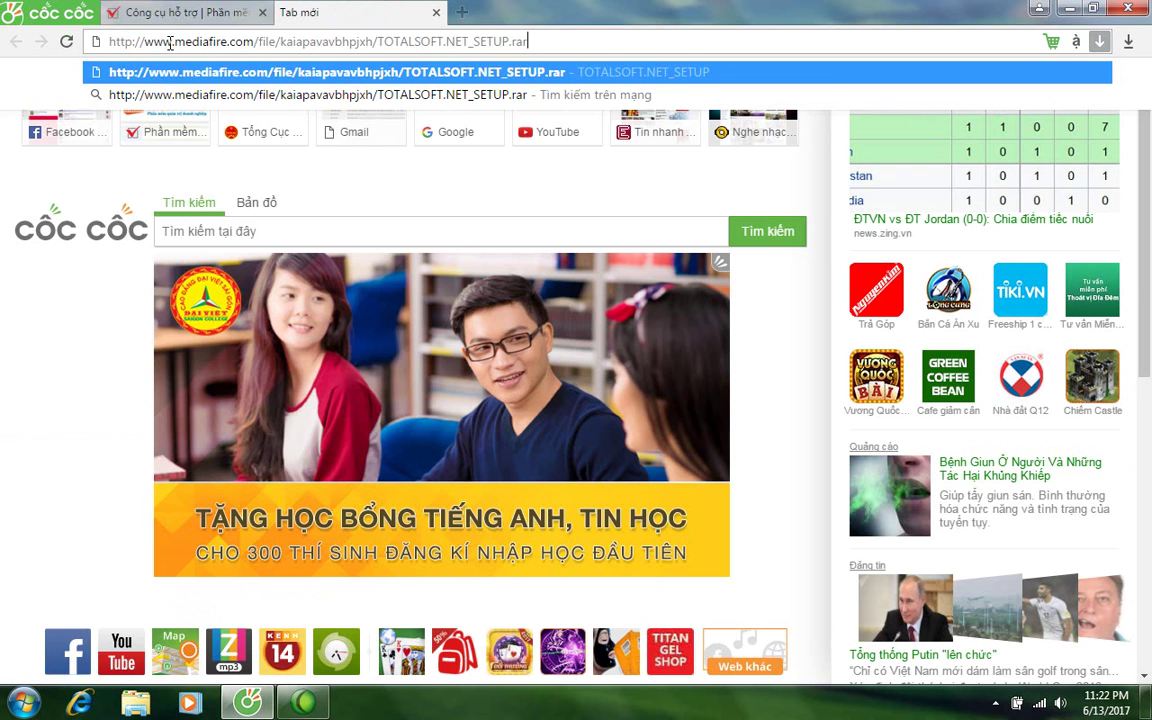
pyautogui.press('Return')
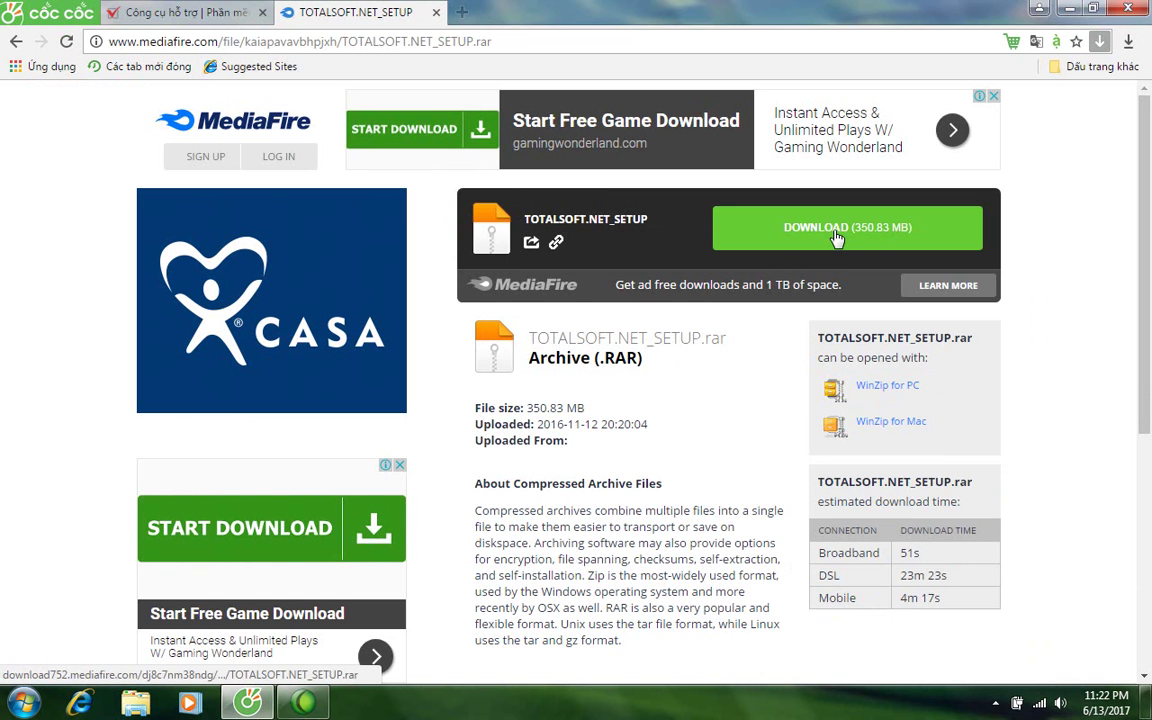
pyautogui.click(836, 236)
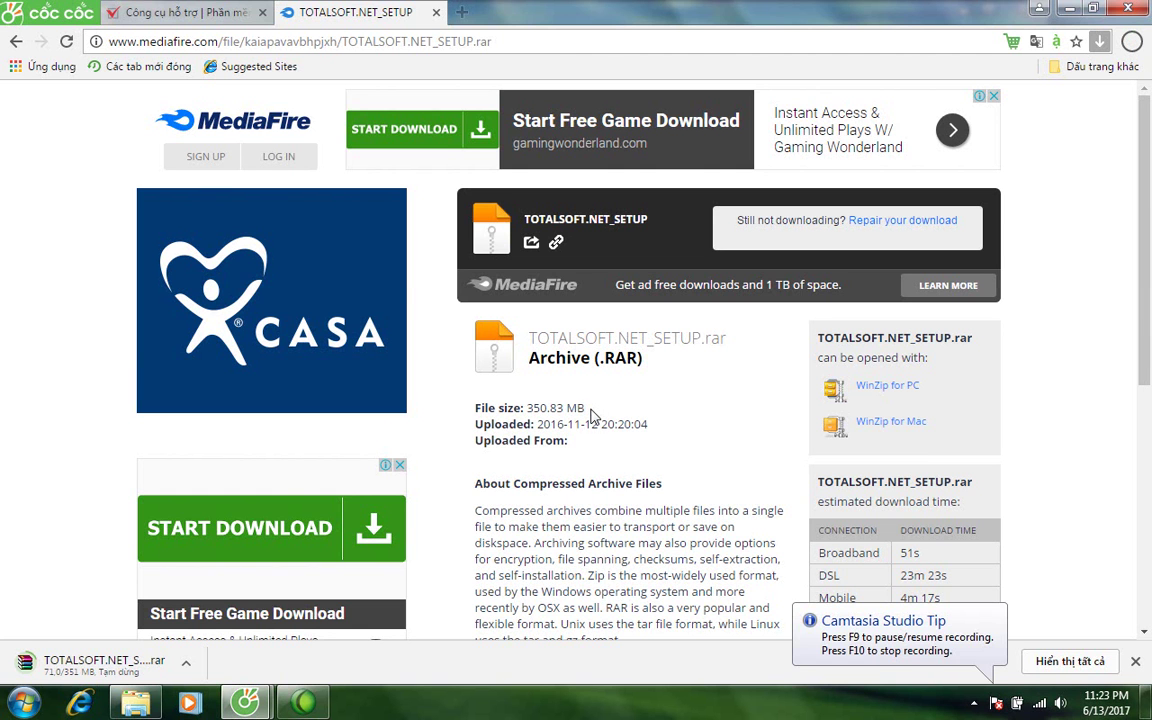
# Clear the browser windows off the desktop and extract TOTALSOFT.NET_SETUP.rar from Downloads into the TOTALSOFT.NET_SETUP folder
pyautogui.click(1068, 12)
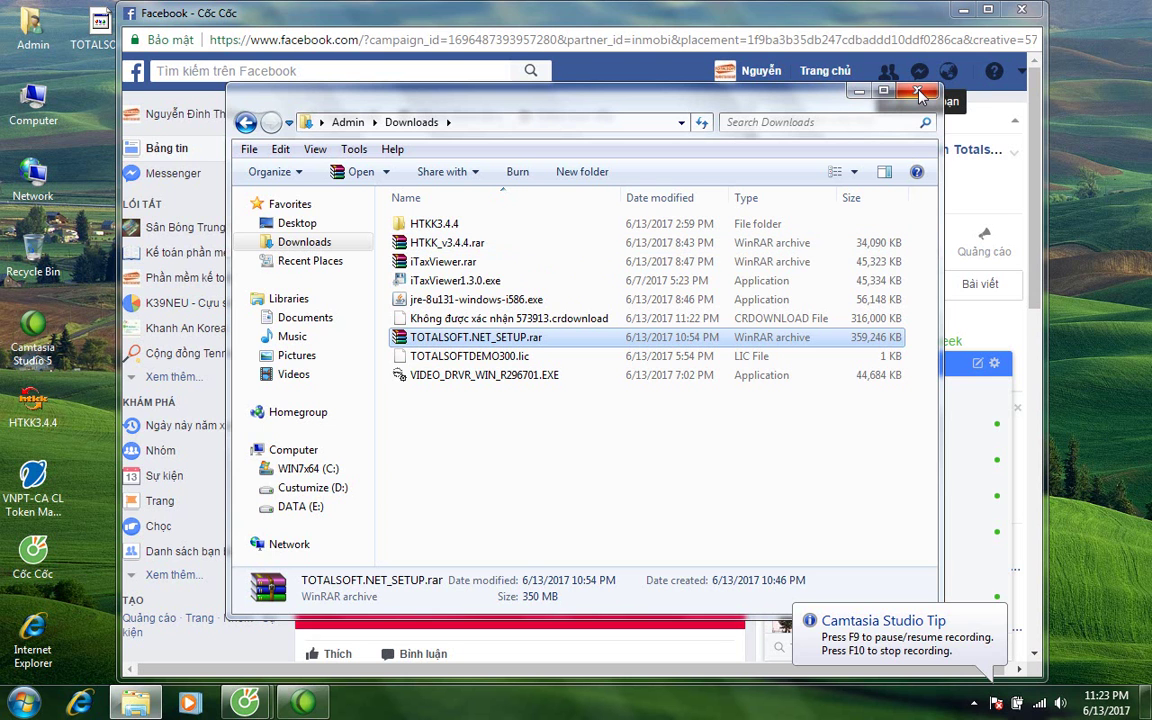
pyautogui.click(925, 15)
pyautogui.click(963, 9)
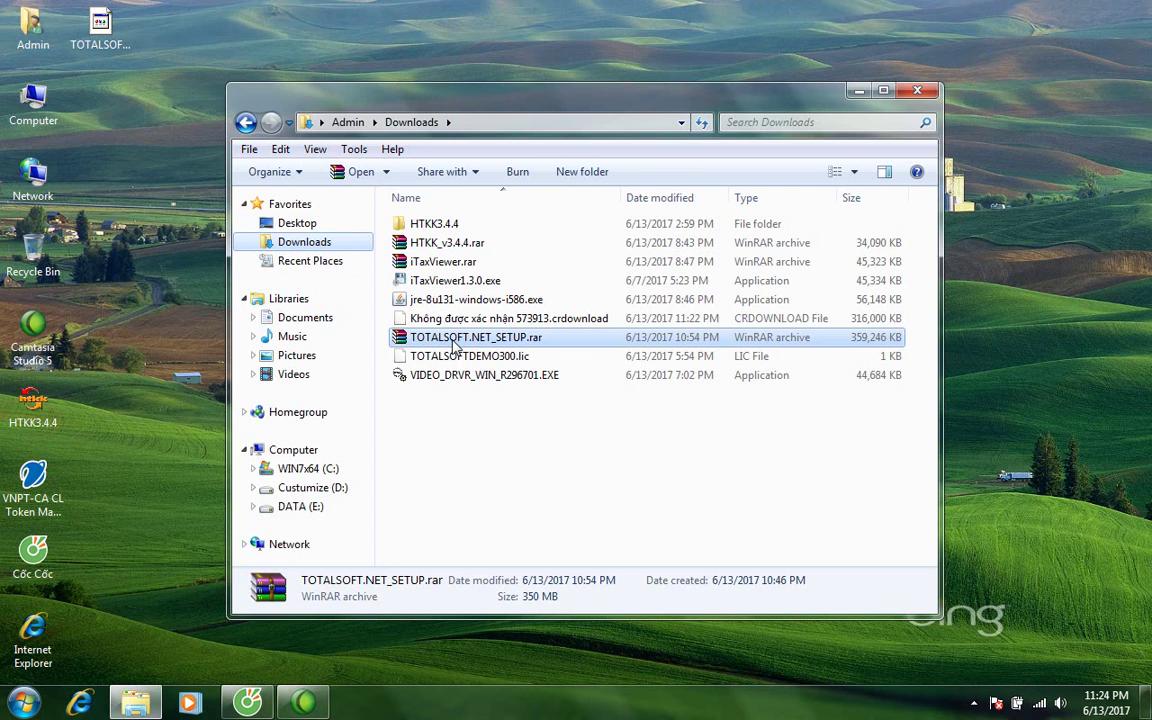
pyautogui.rightClick(455, 343)
pyautogui.click(488, 393)
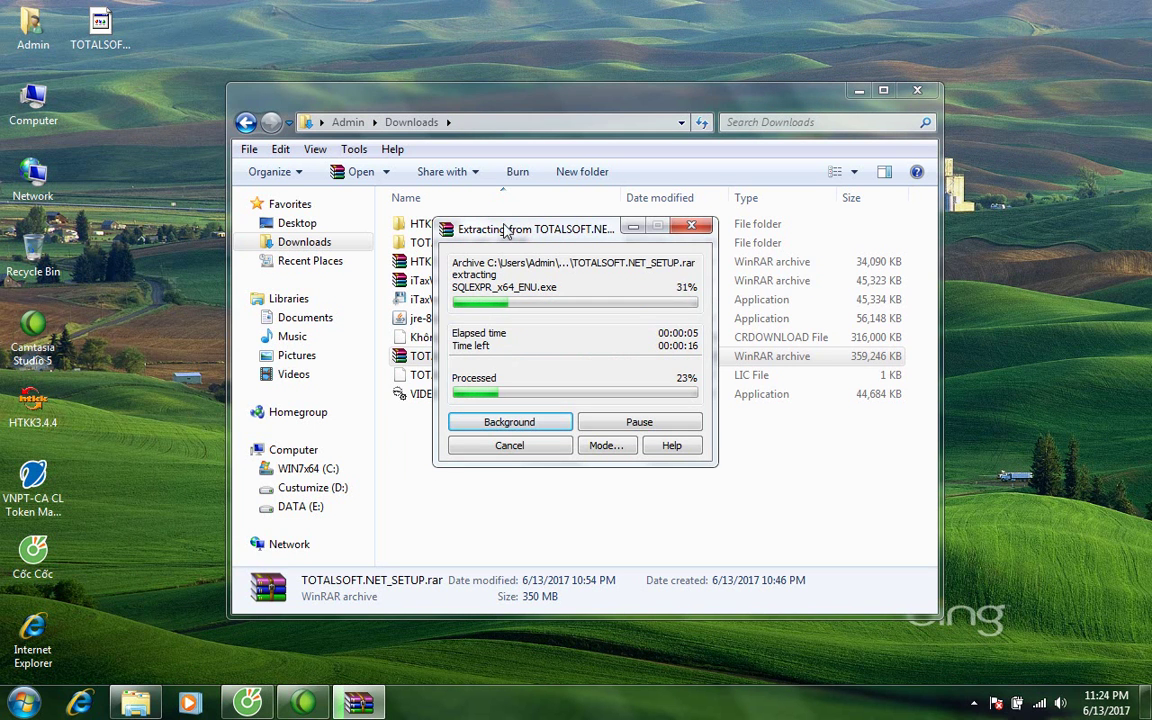
pyautogui.moveTo(538, 230); pyautogui.dragTo(668, 285)
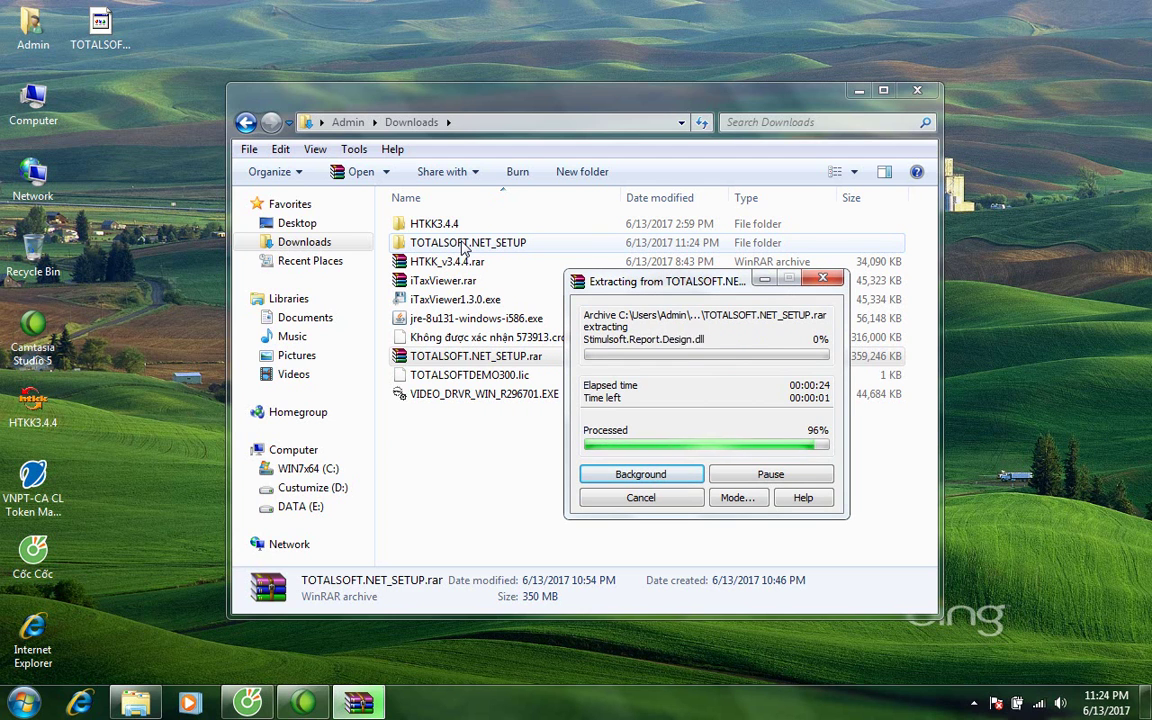
# Run setup.exe from the extracted folder and install the required .NET Framework 4.0 Full and SQL Server 2008 Express x64
pyautogui.doubleClick(463, 243)
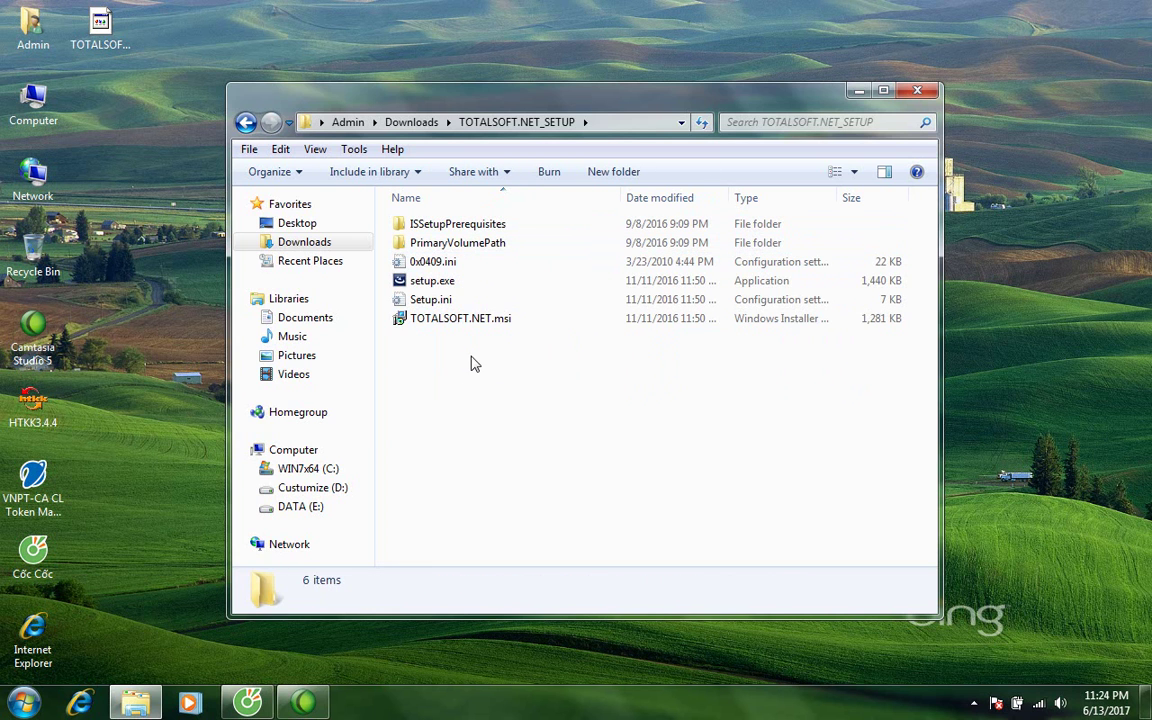
pyautogui.click(426, 283)
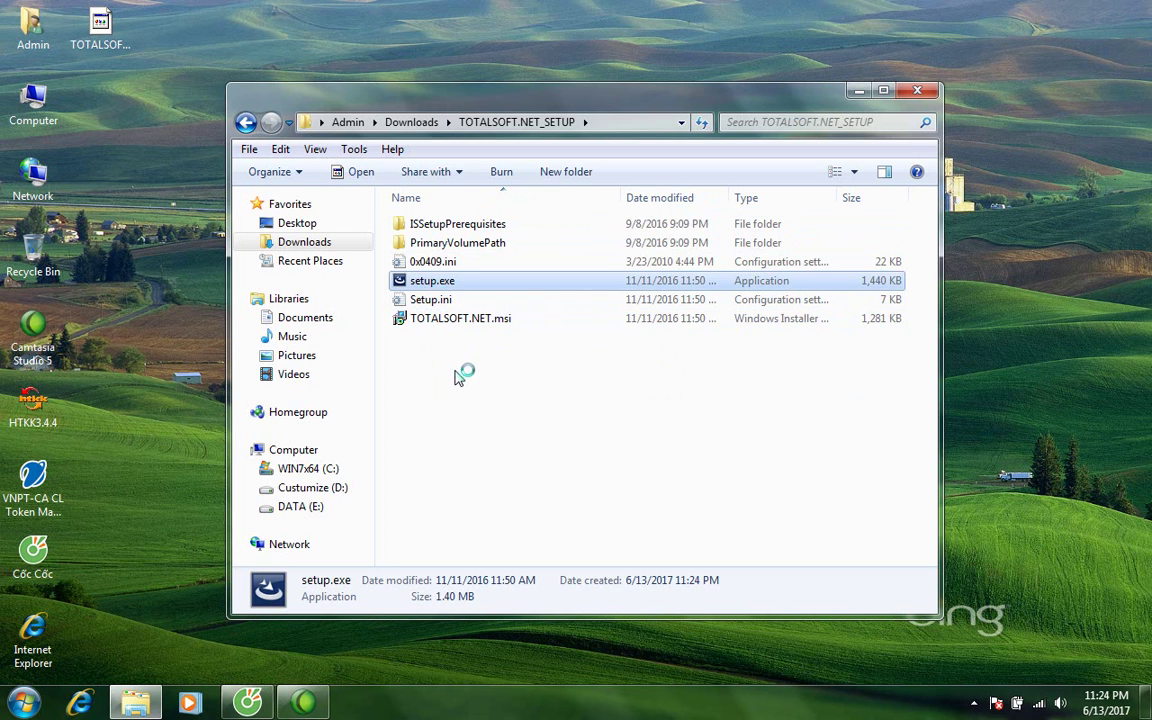
pyautogui.press('Return')
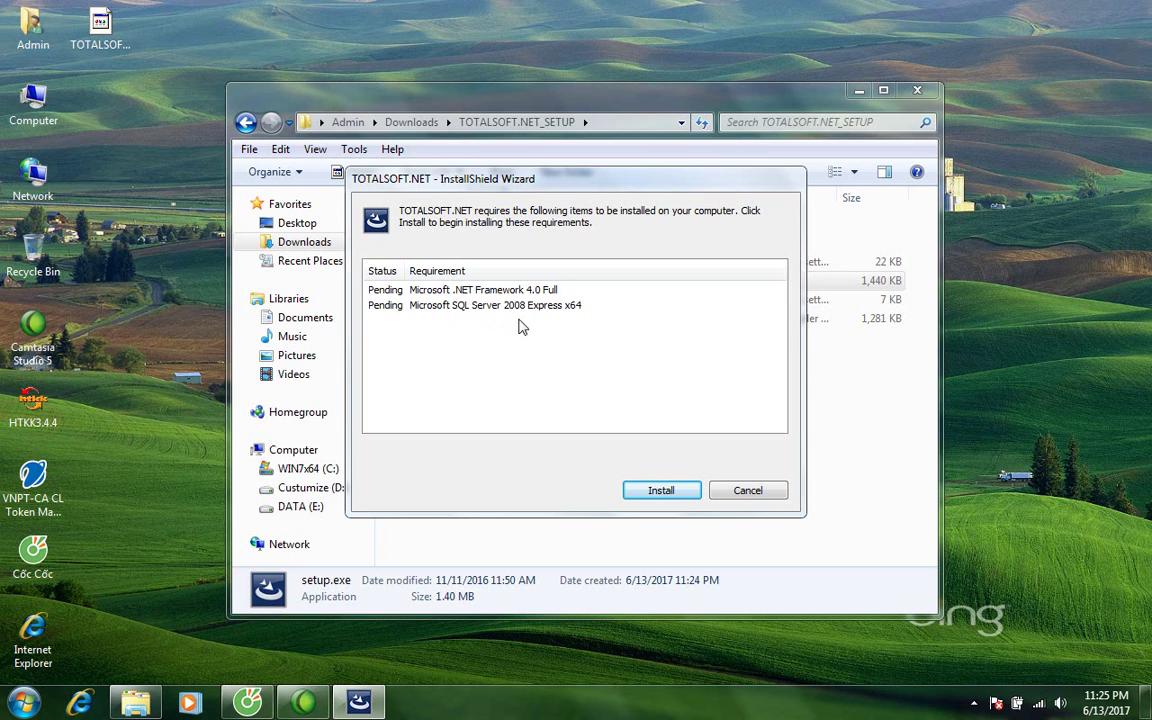
pyautogui.click(661, 491)
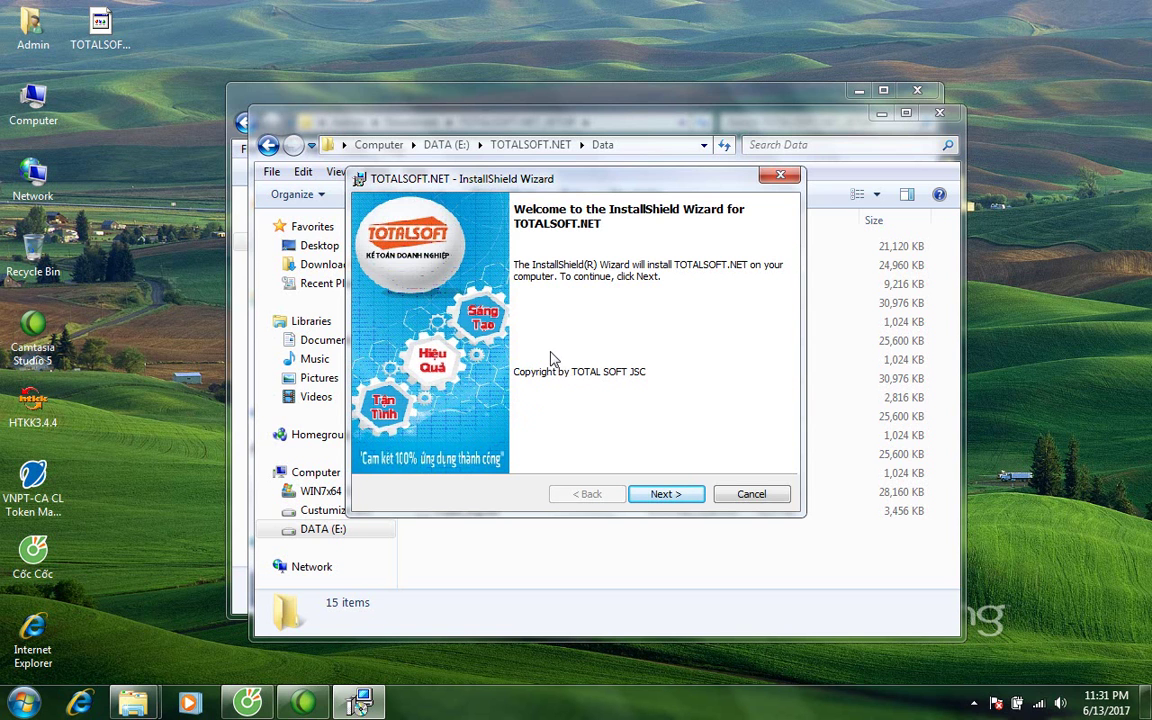
# Install TOTALSOFT.NET into the destination folder E:\TOTALSOFT.NET\ with the Typical setup
pyautogui.click(666, 494)
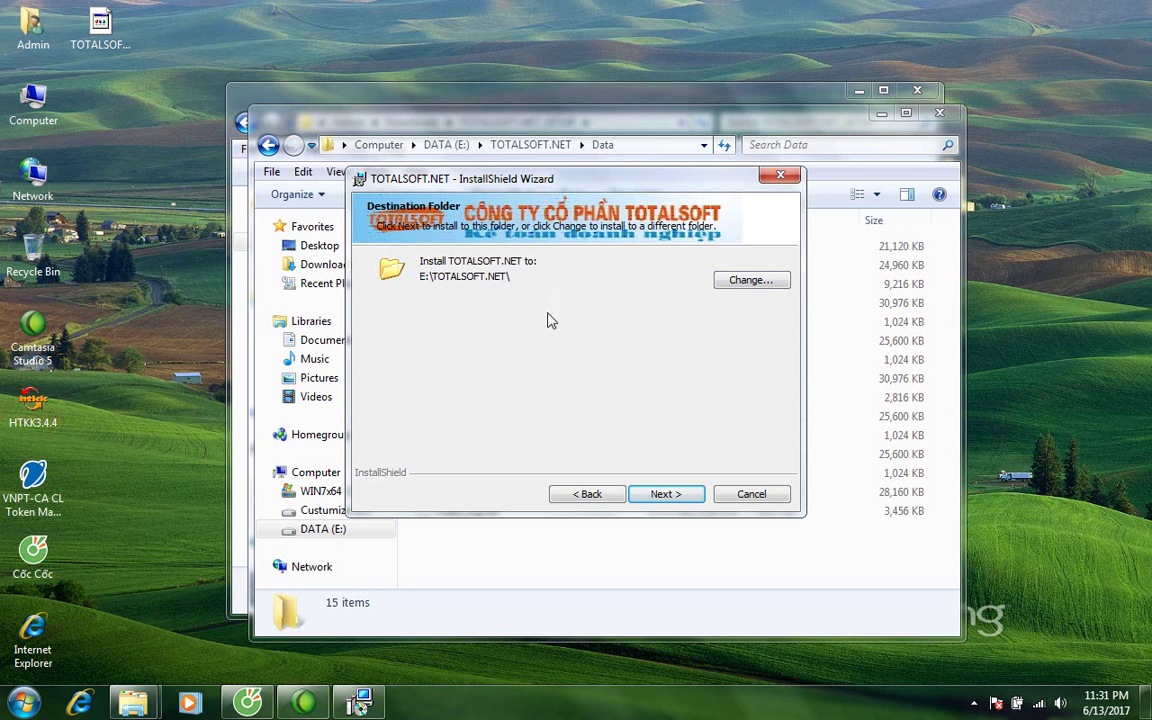
pyautogui.click(666, 494)
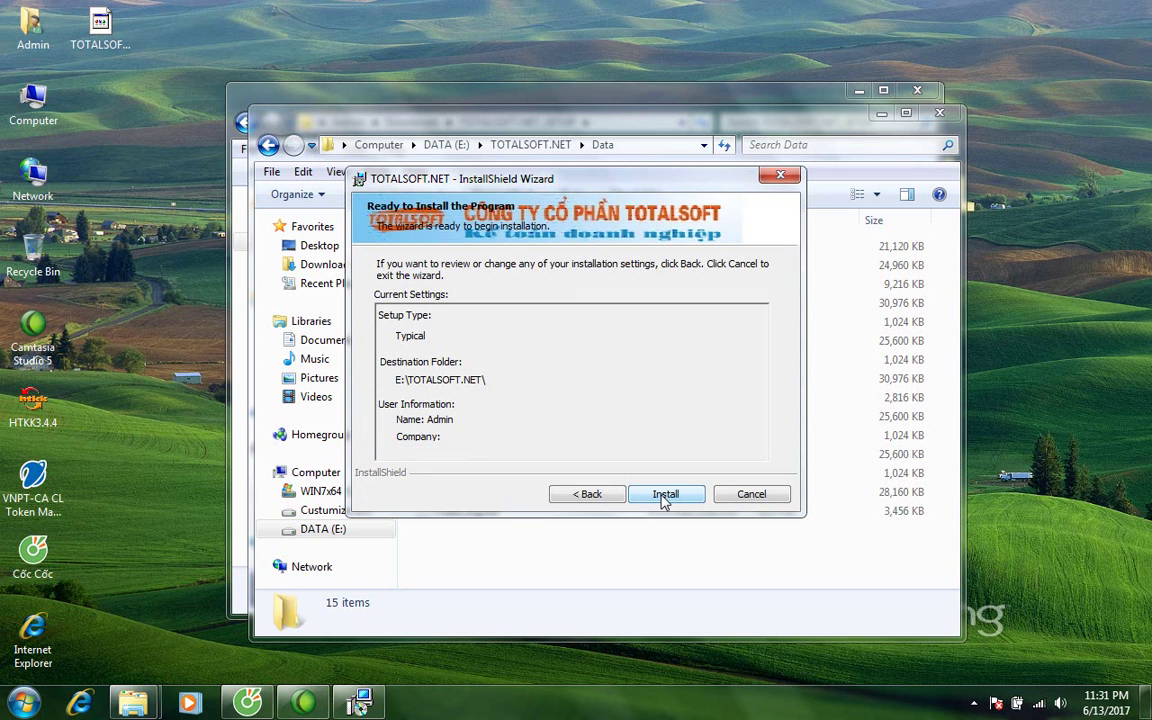
pyautogui.click(663, 496)
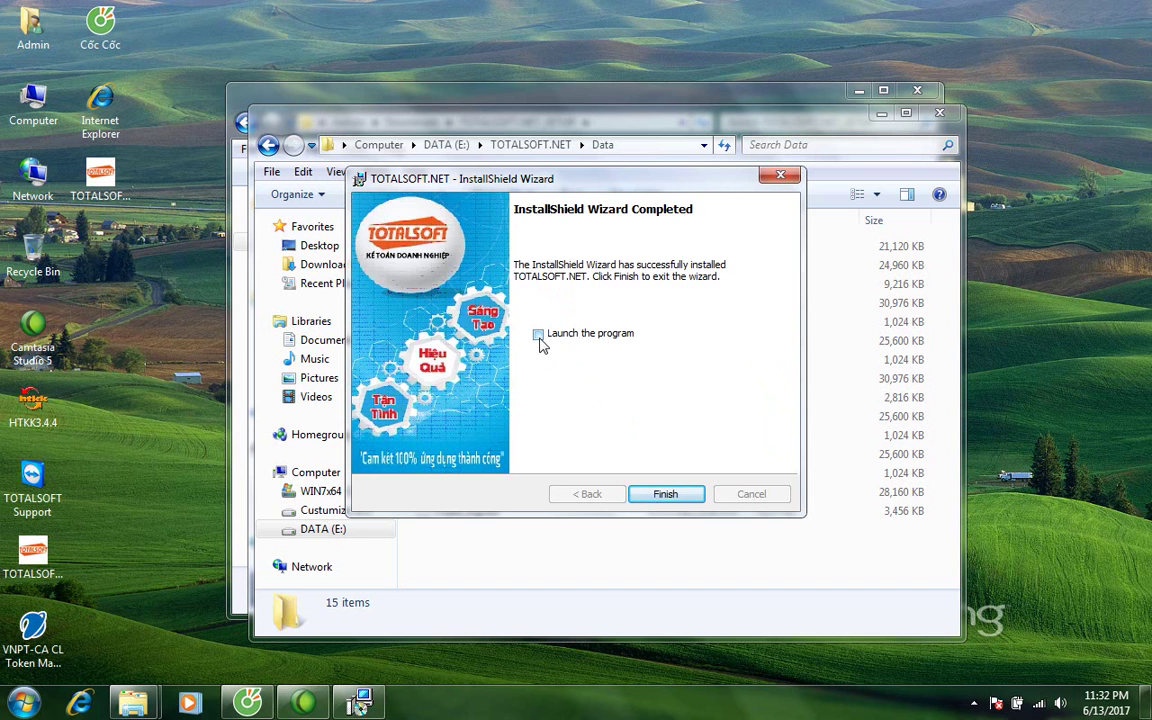
# Finish the installation wizard with the option to launch the program, and clear away both open folder windows
pyautogui.click(538, 336)
pyautogui.click(666, 495)
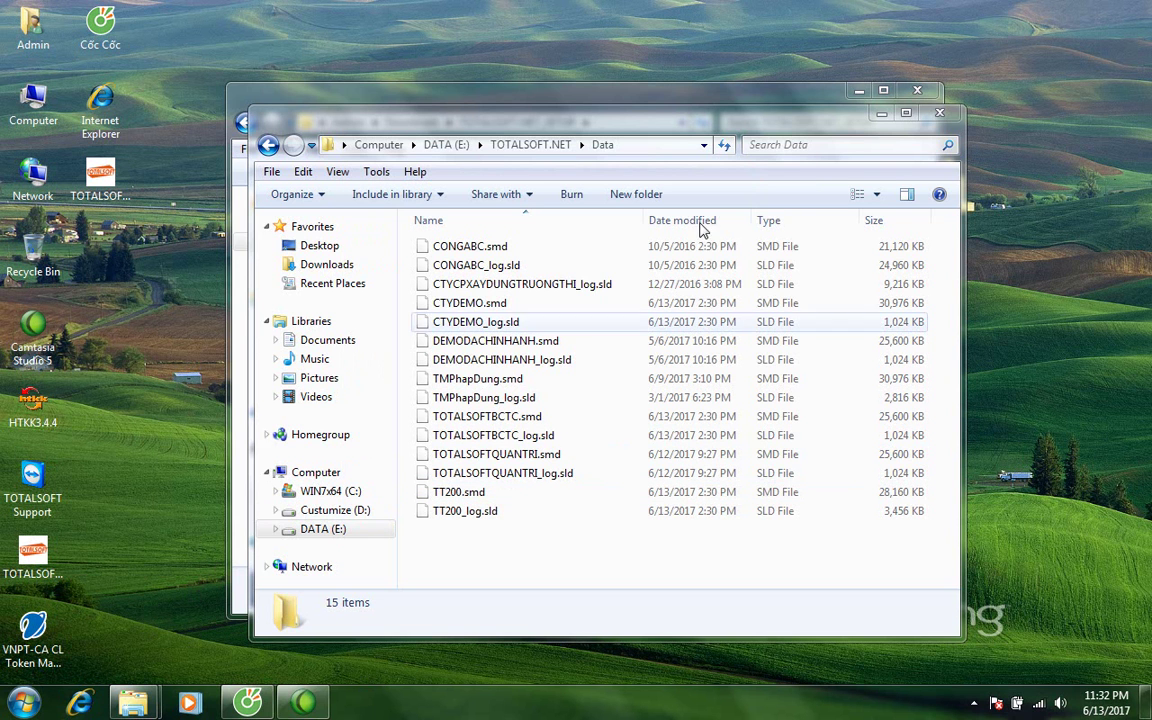
pyautogui.click(881, 112)
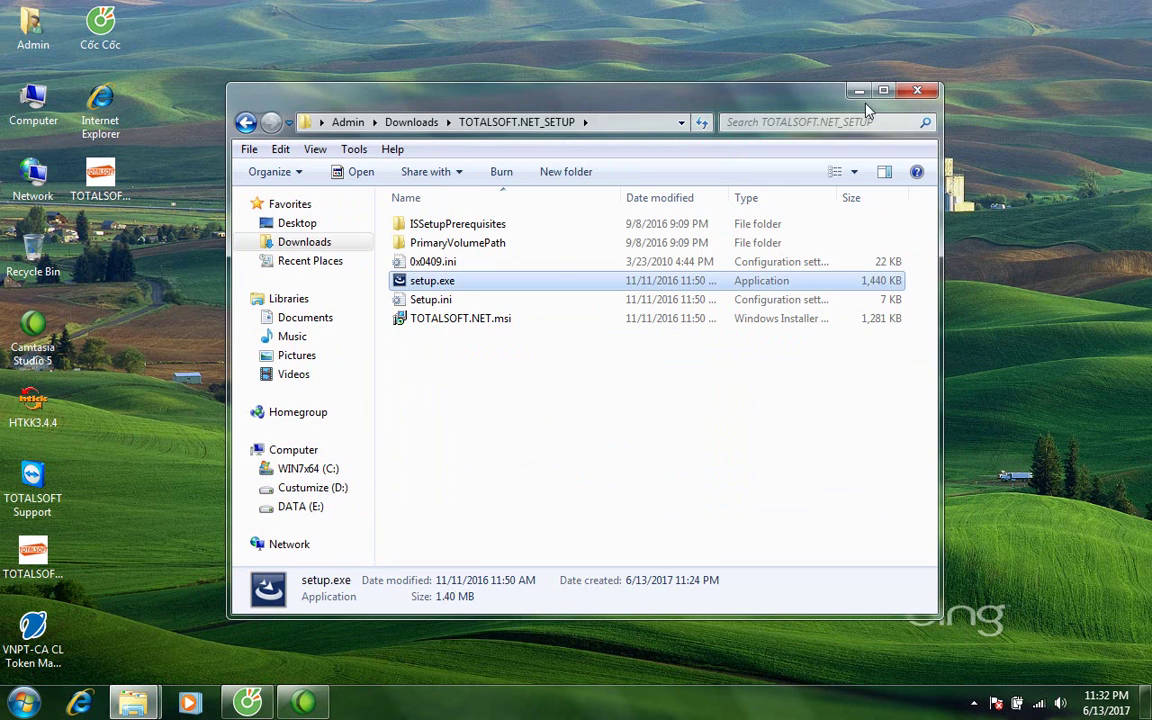
pyautogui.click(918, 94)
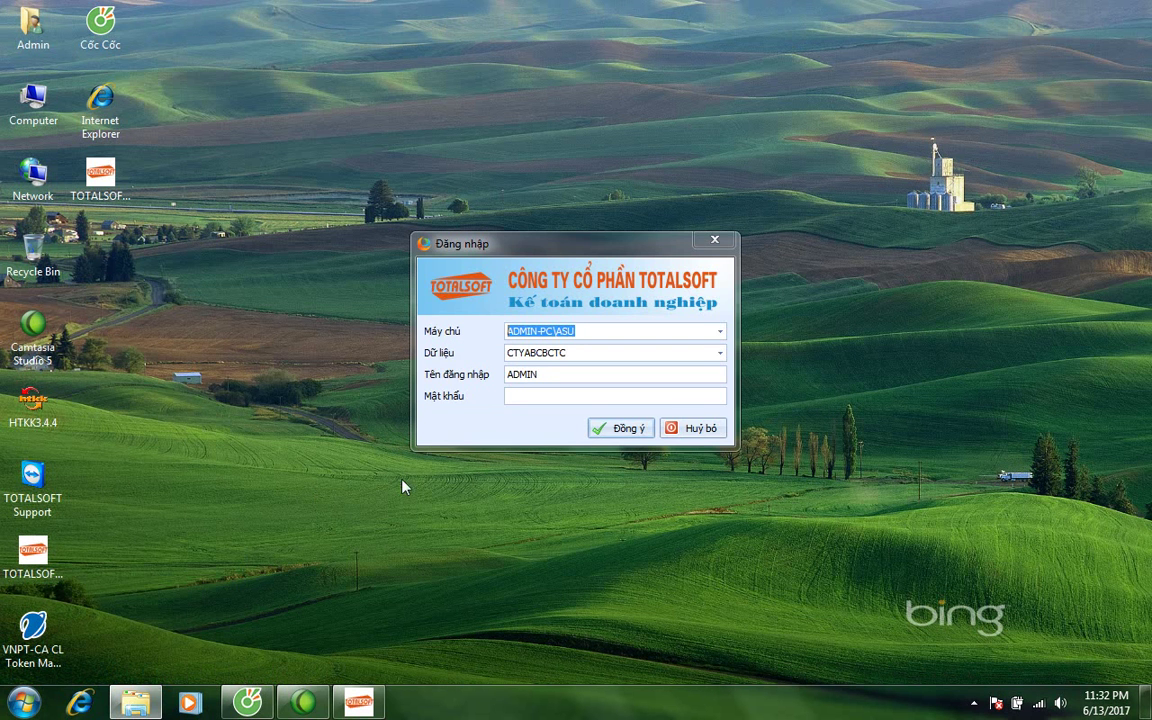
# Dismiss the login dialog and start the automatic update (Tự động cập nhật), agreeing to close the program
pyautogui.click(670, 430)
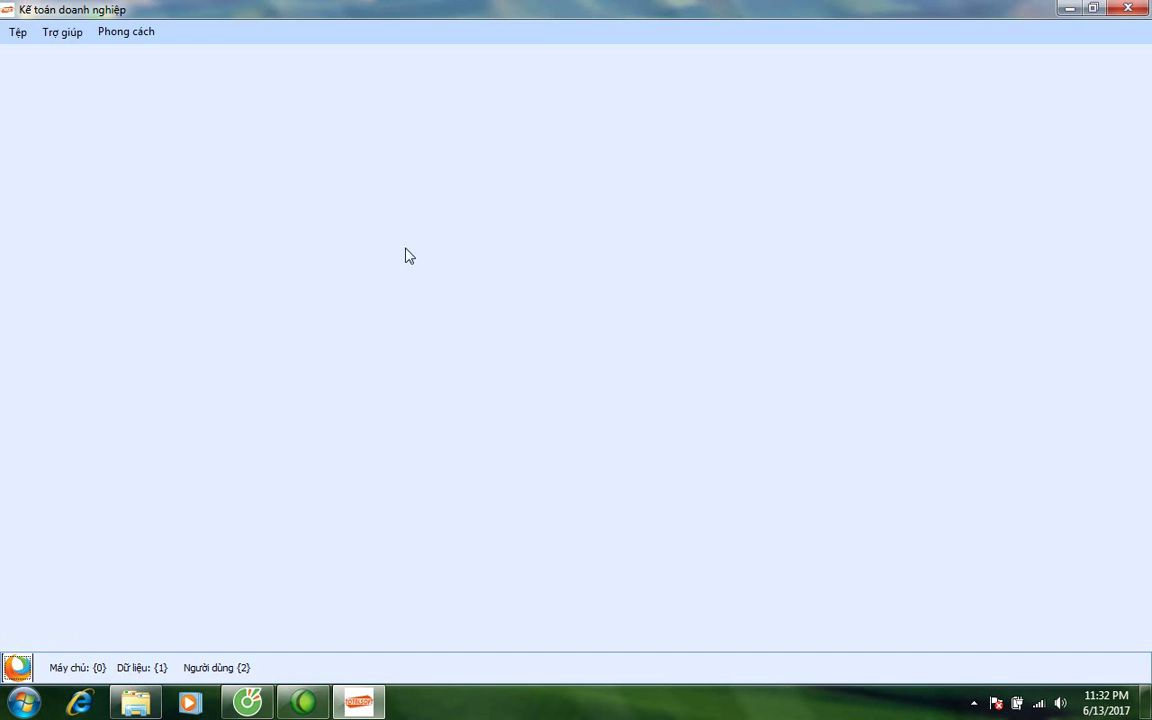
pyautogui.click(65, 38)
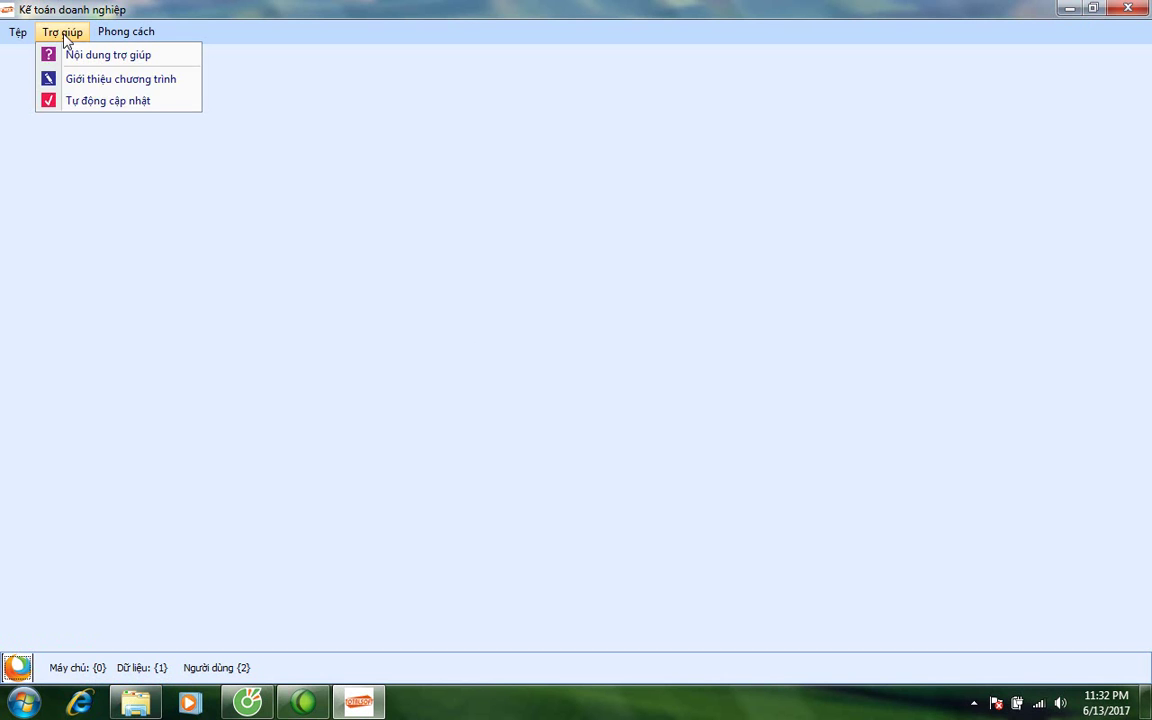
pyautogui.click(131, 104)
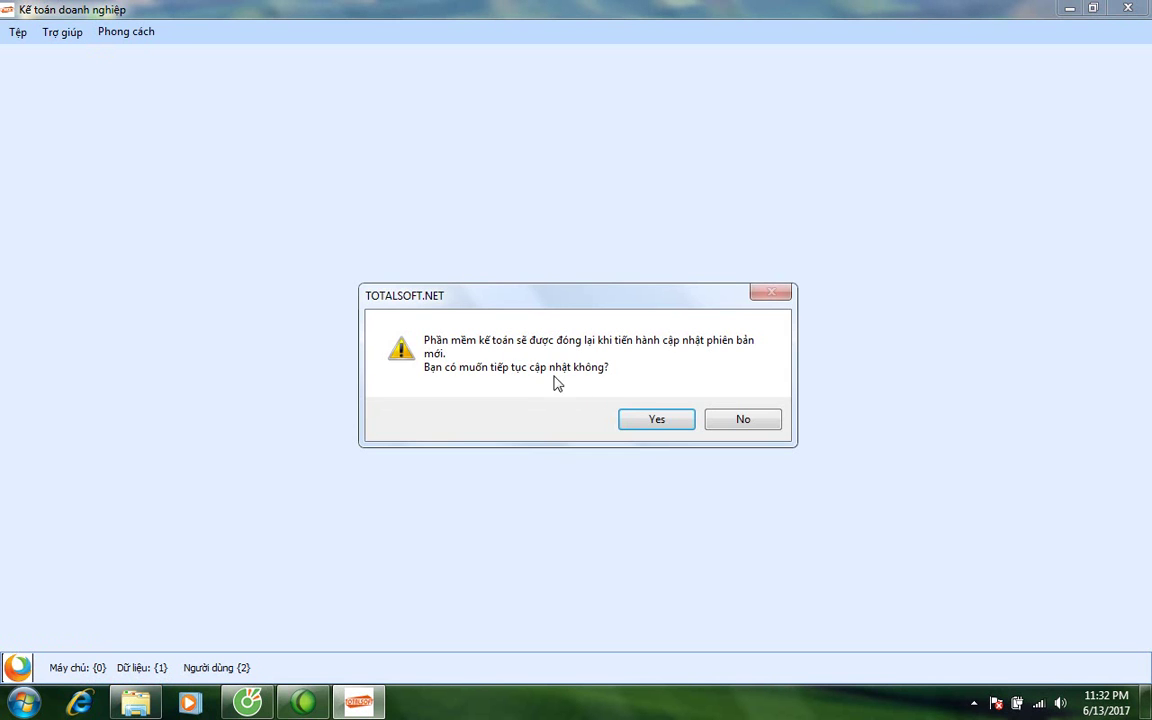
pyautogui.click(666, 424)
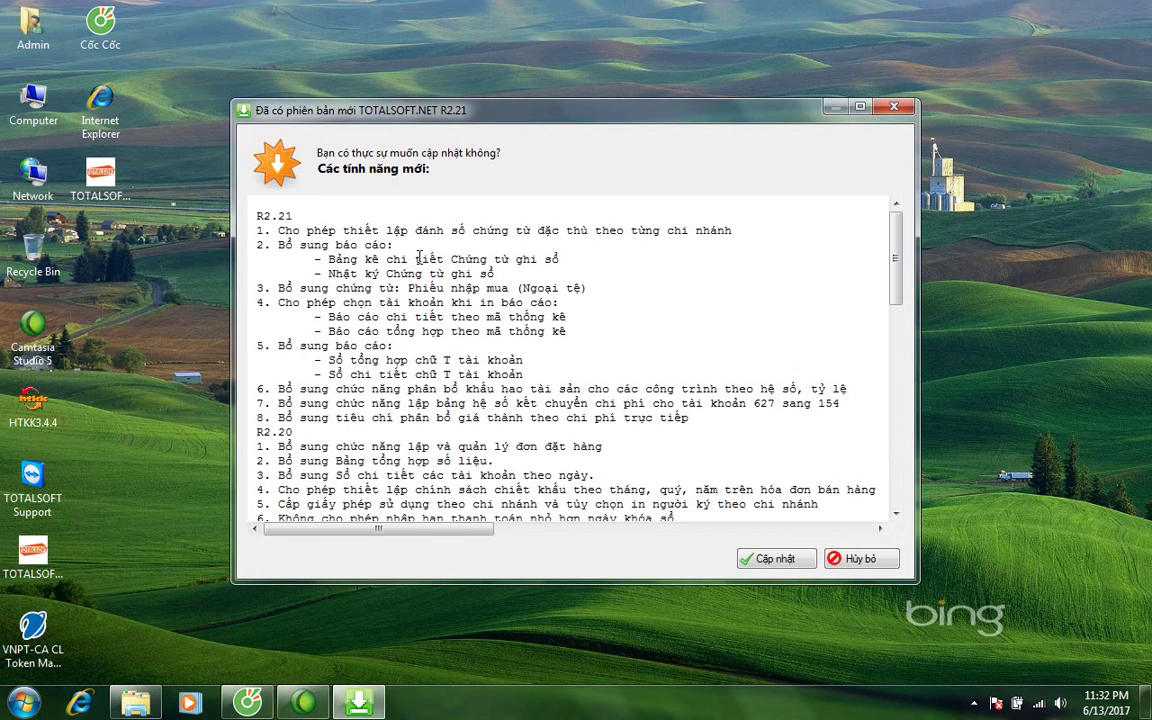
# Examine the list of new features for R2.21 and R2.20, especially items 6 and 7 of R2.21
pyautogui.moveTo(258, 214); pyautogui.dragTo(695, 504)
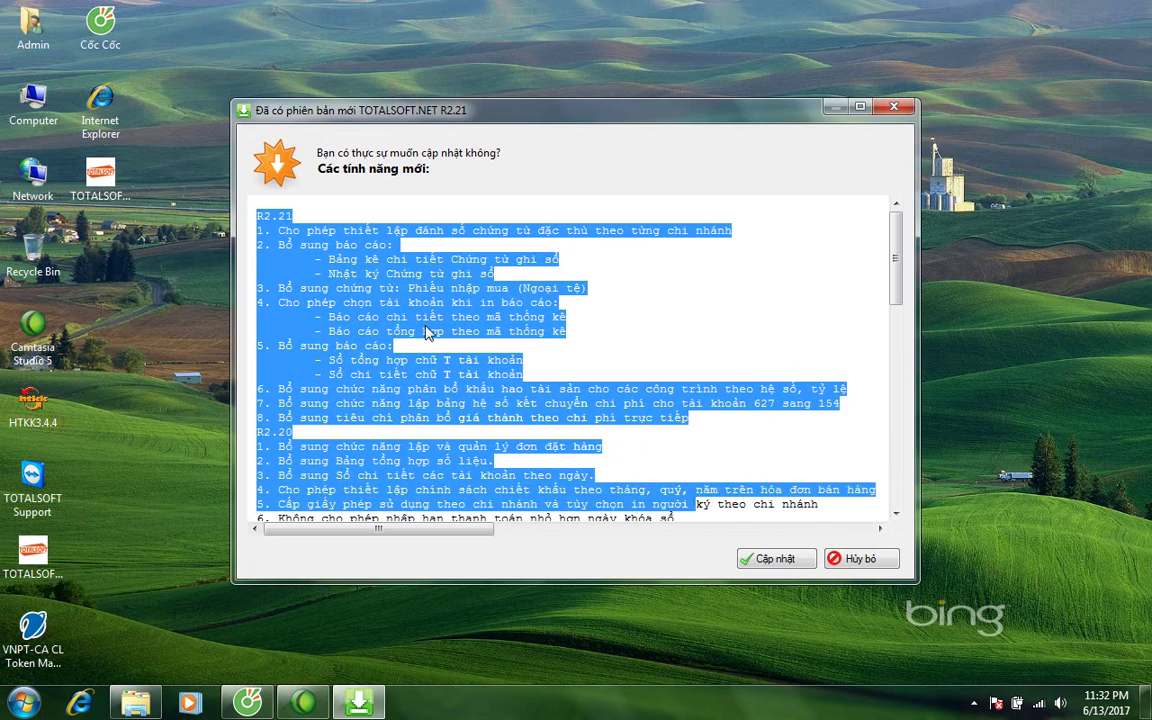
pyautogui.scroll(-10, 443, 335)
pyautogui.scroll(5, 427, 325)
pyautogui.scroll(6, 427, 325)
pyautogui.click(263, 228)
pyautogui.moveTo(259, 216); pyautogui.dragTo(680, 519)
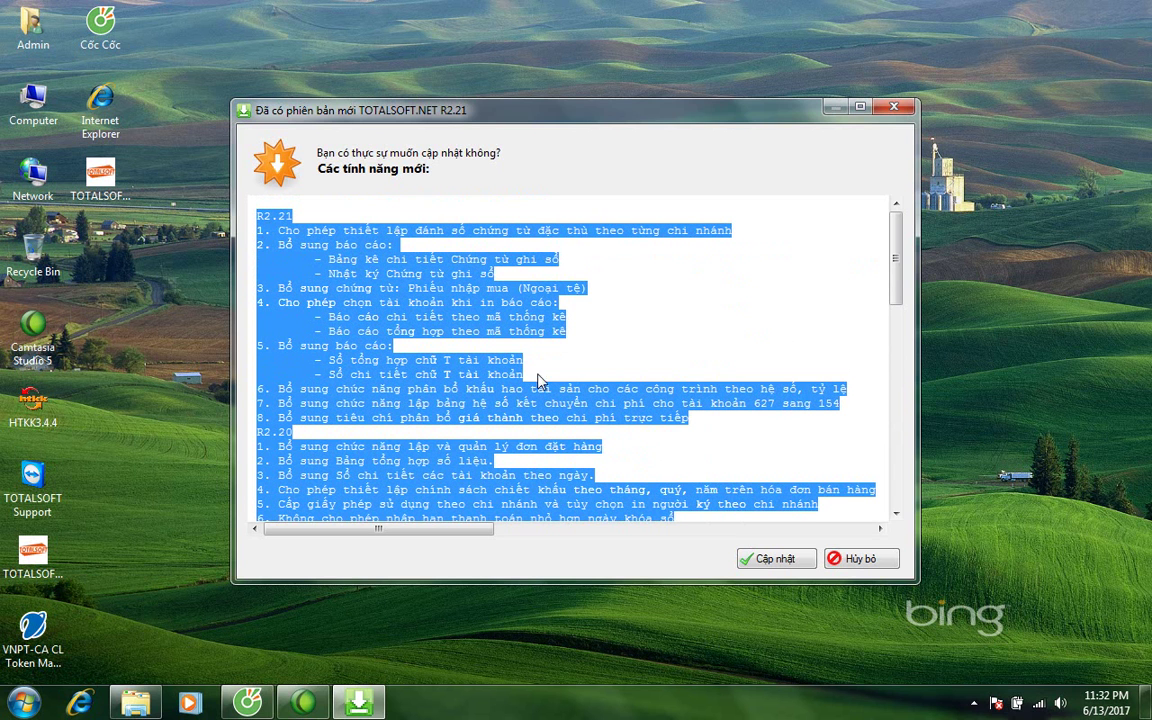
pyautogui.scroll(-1, 478, 342)
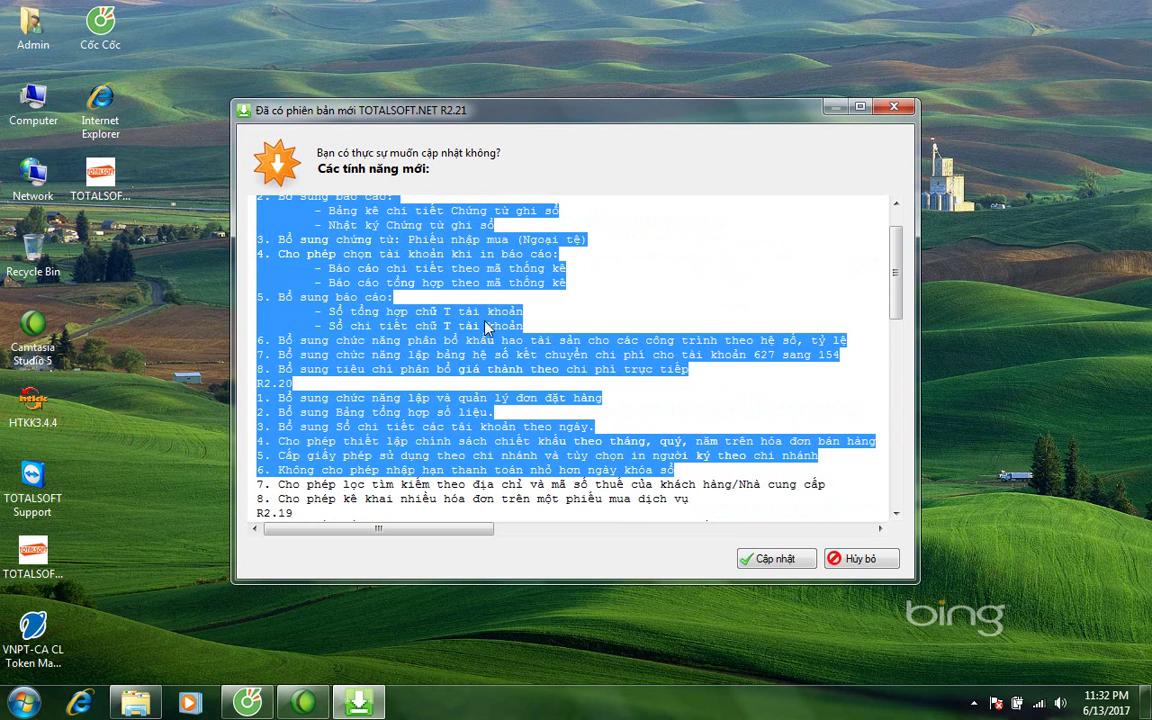
pyautogui.click(478, 342)
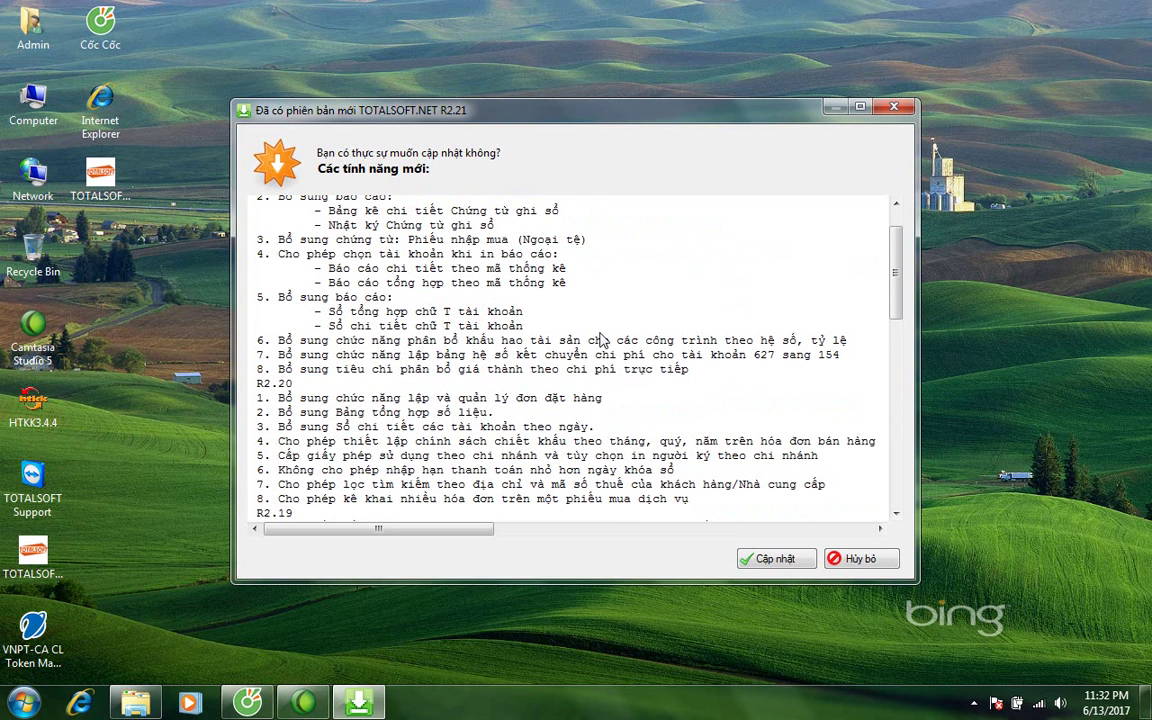
pyautogui.moveTo(279, 340); pyautogui.dragTo(836, 357)
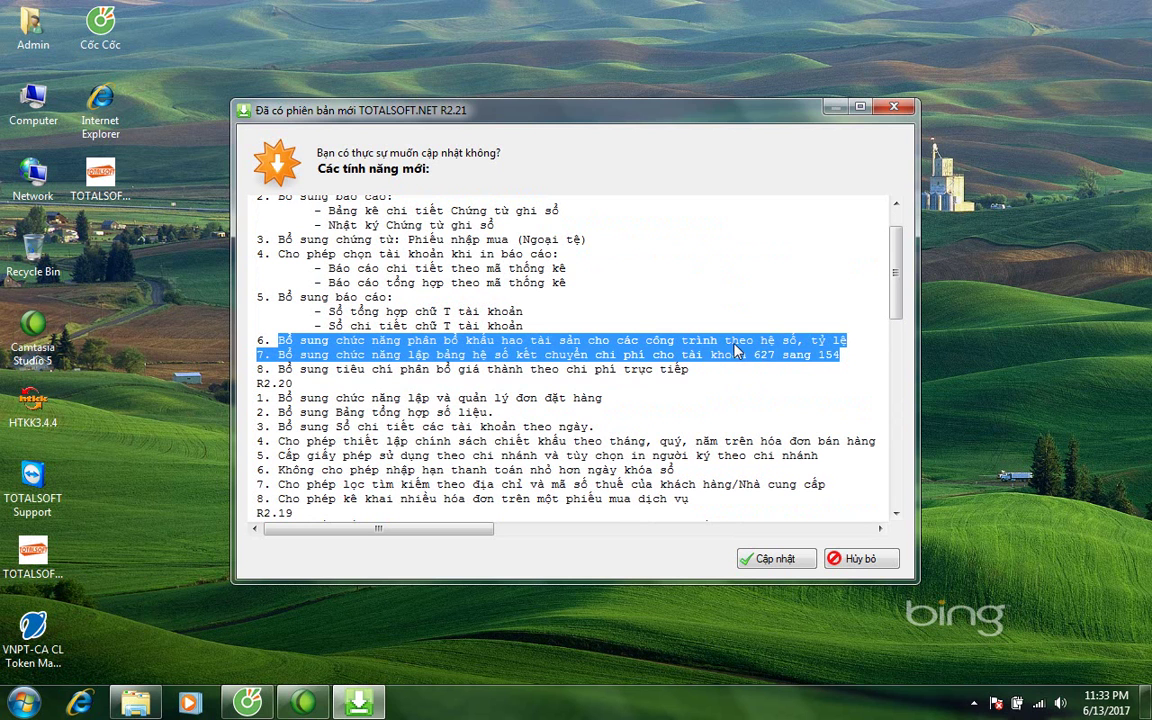
pyautogui.click(330, 347)
pyautogui.moveTo(256, 341); pyautogui.dragTo(822, 353)
# Install the TOTALSOFT.NET R2.21 update and reopen TOTALSOFT.NET.exe from the desktop
pyautogui.click(771, 563)
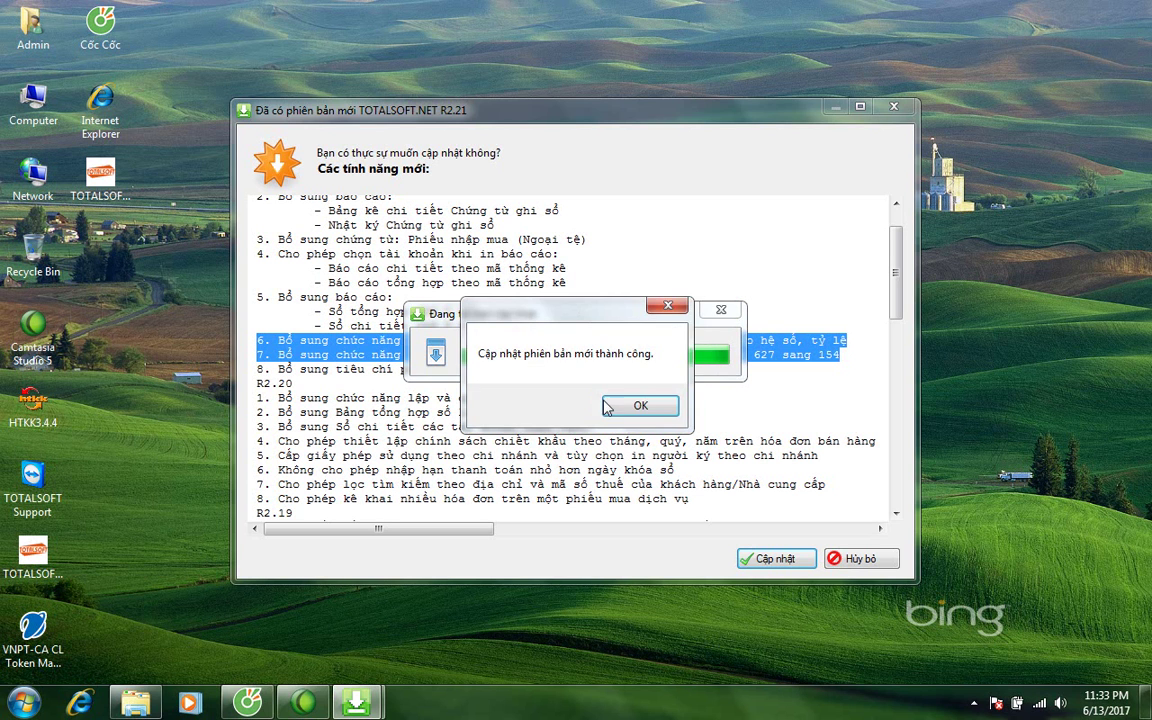
pyautogui.click(624, 414)
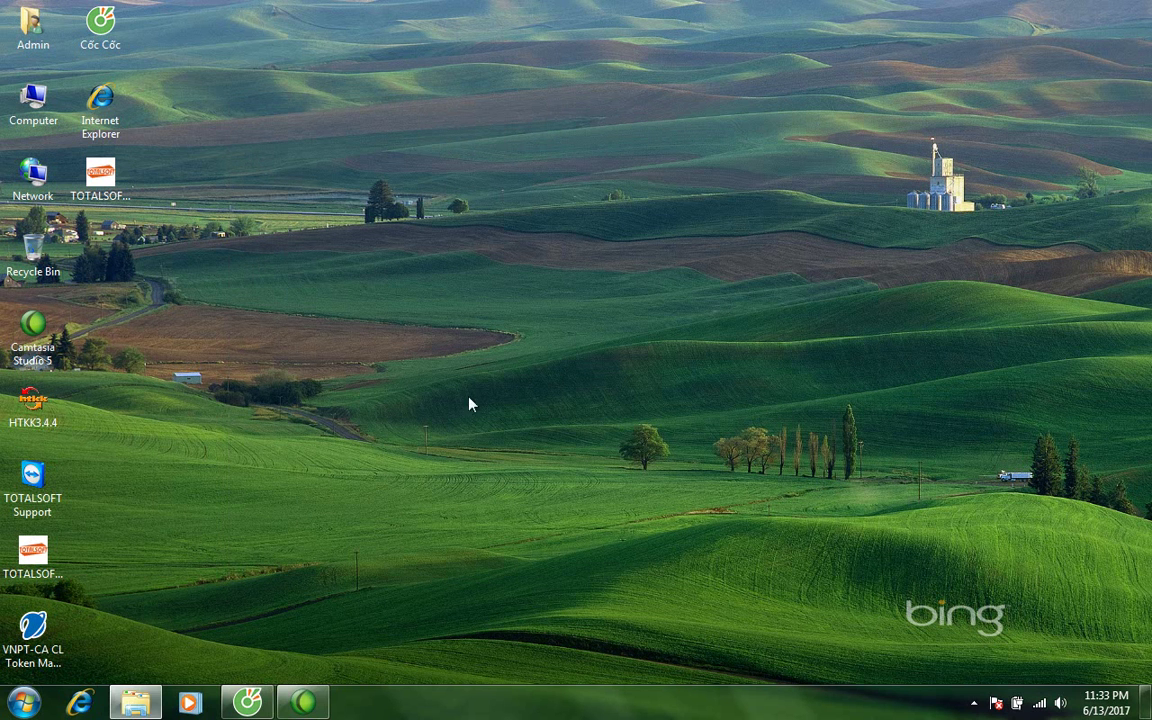
pyautogui.click(104, 199)
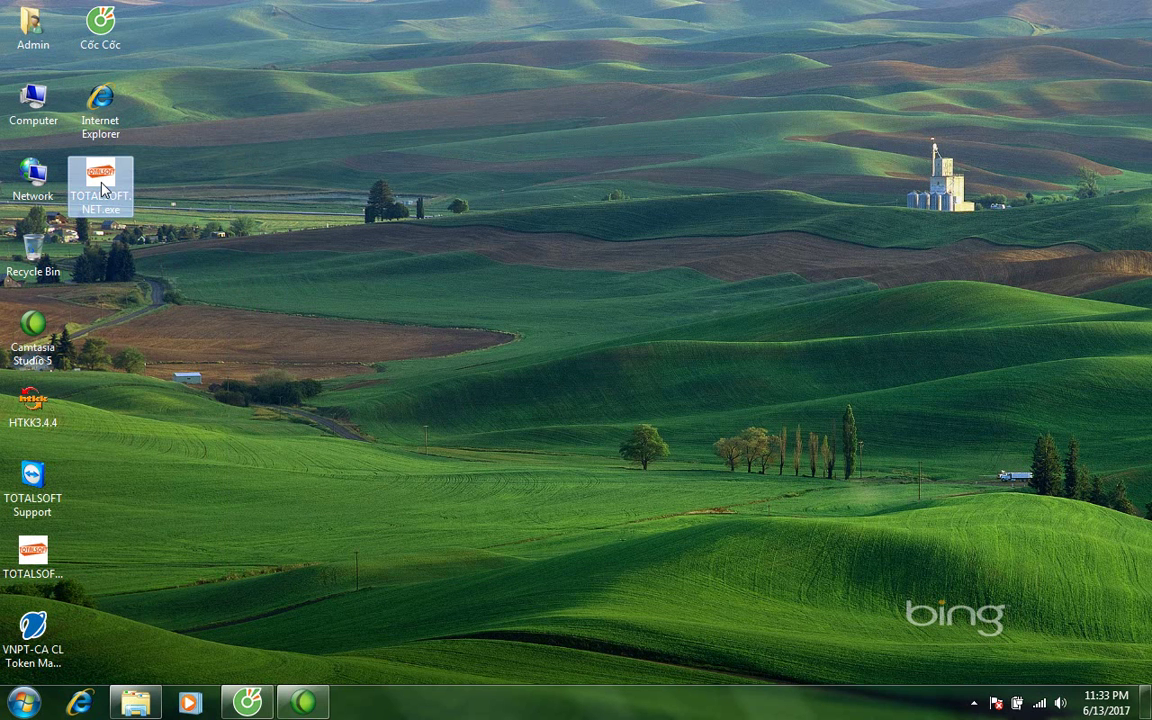
pyautogui.doubleClick(104, 190)
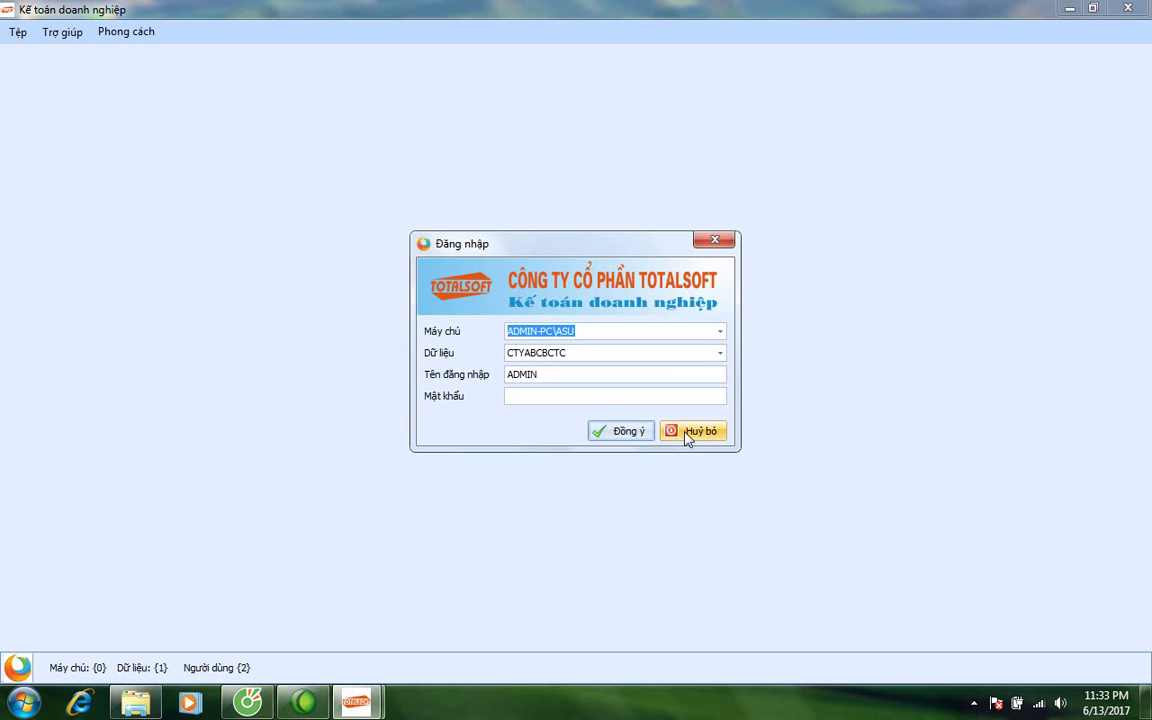
# Dismiss the login dialog and start creating new data (Tạo mới dữ liệu), connecting to the server ADMIN-PC\ASU
pyautogui.click(690, 433)
pyautogui.click(19, 38)
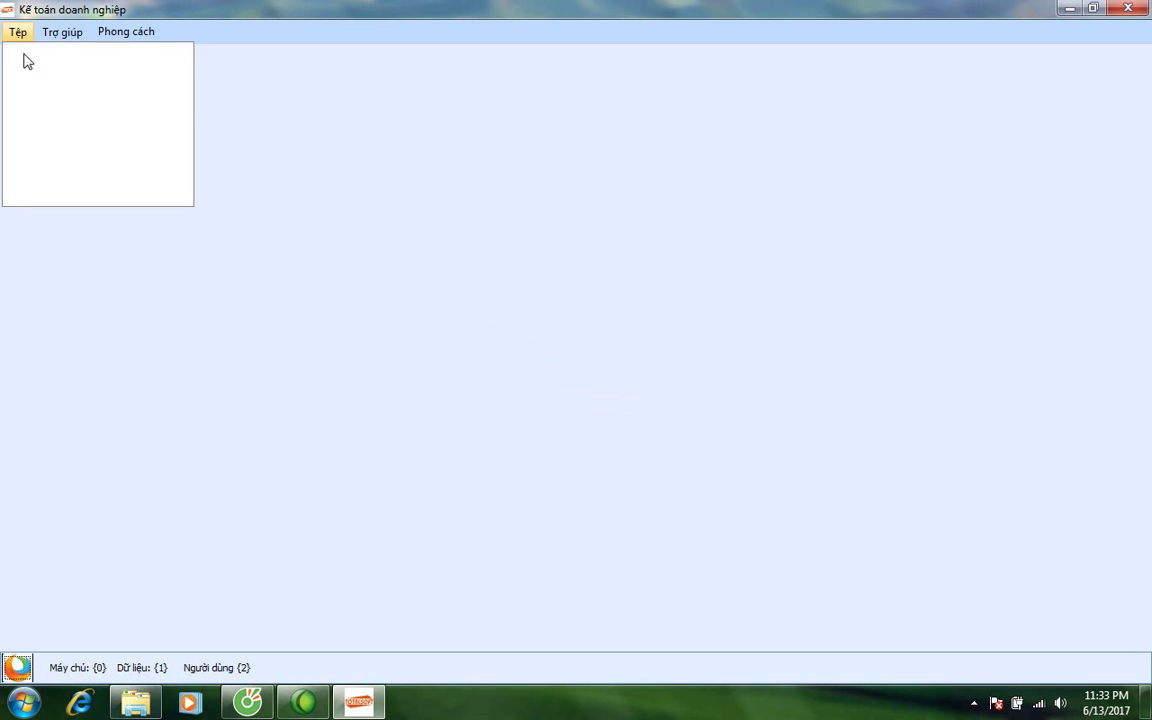
pyautogui.click(64, 106)
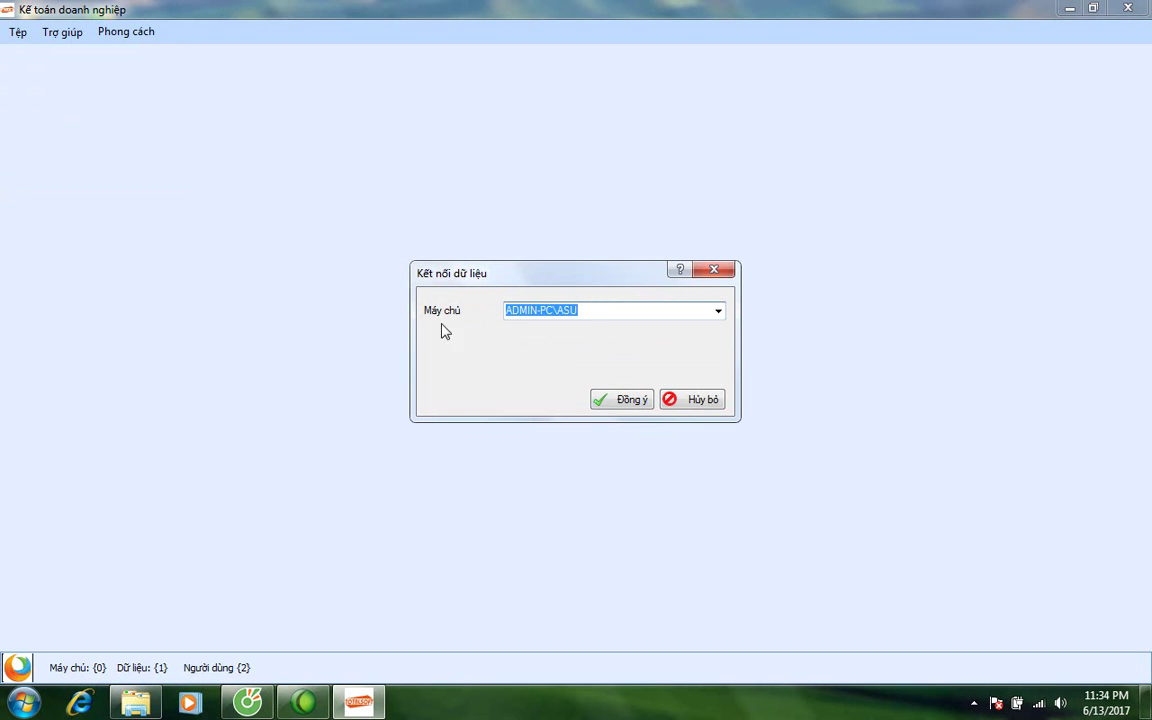
pyautogui.click(621, 402)
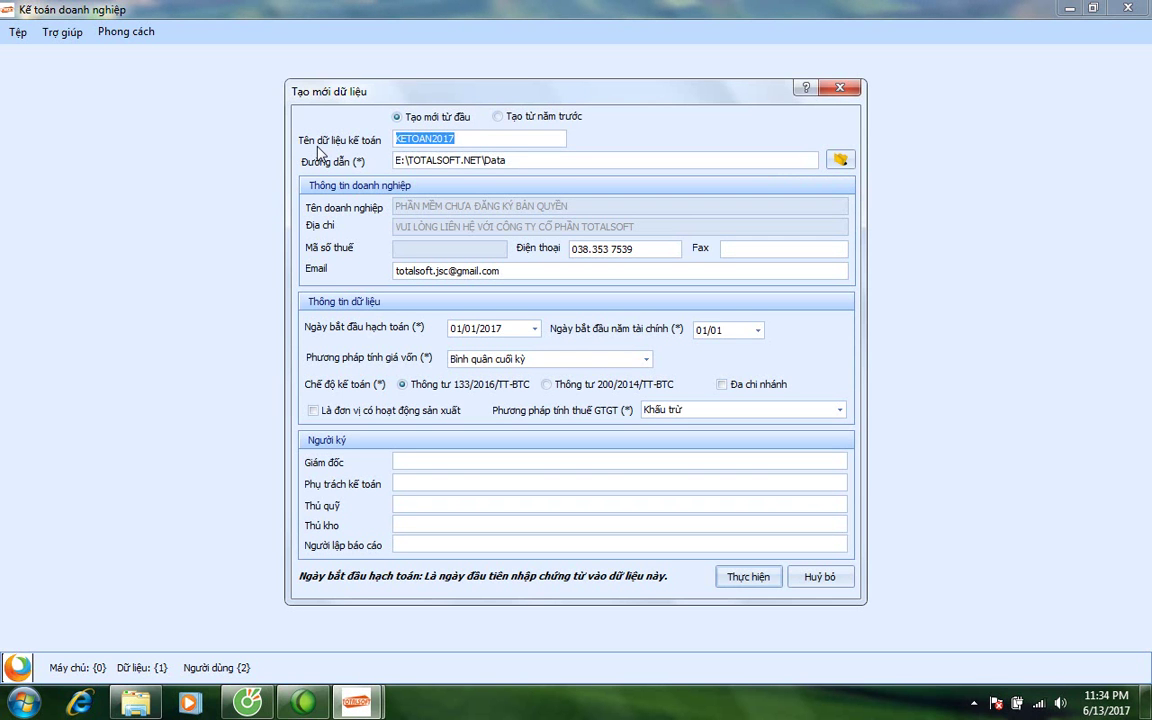
# Name the new accounting data (Tên dữ liệu kế toán) CTYABBCTC
pyautogui.write('CTYABCBCT')
pyautogui.press('Tab')
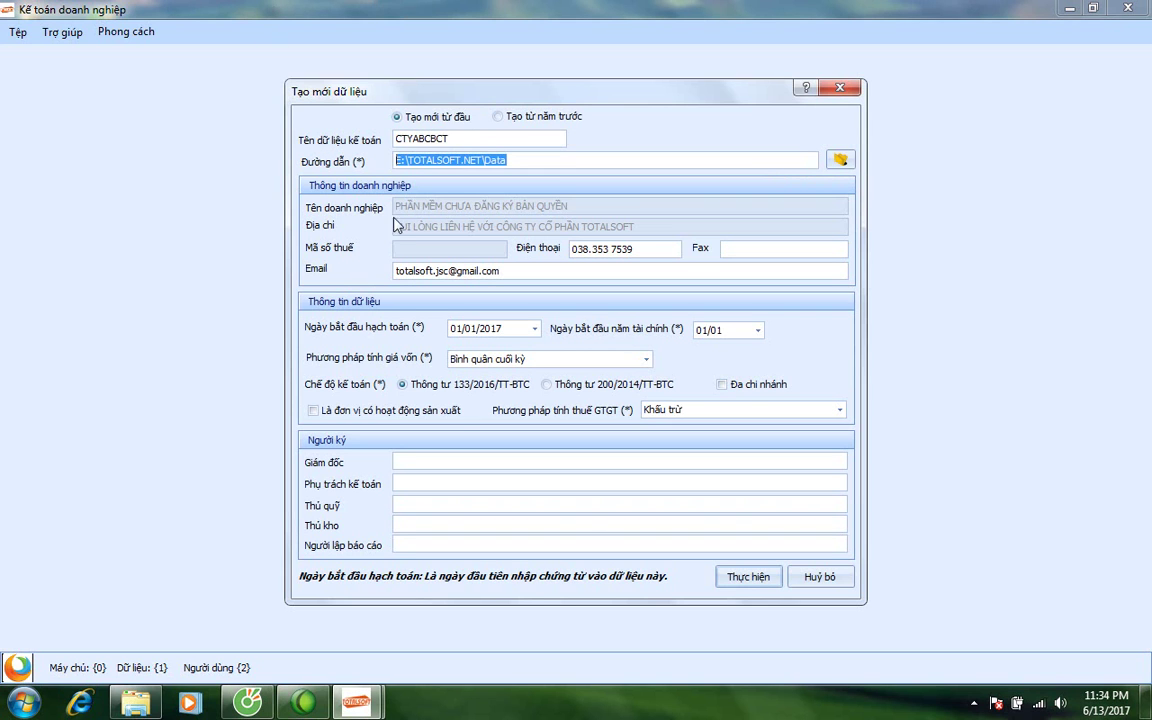
pyautogui.click(460, 137)
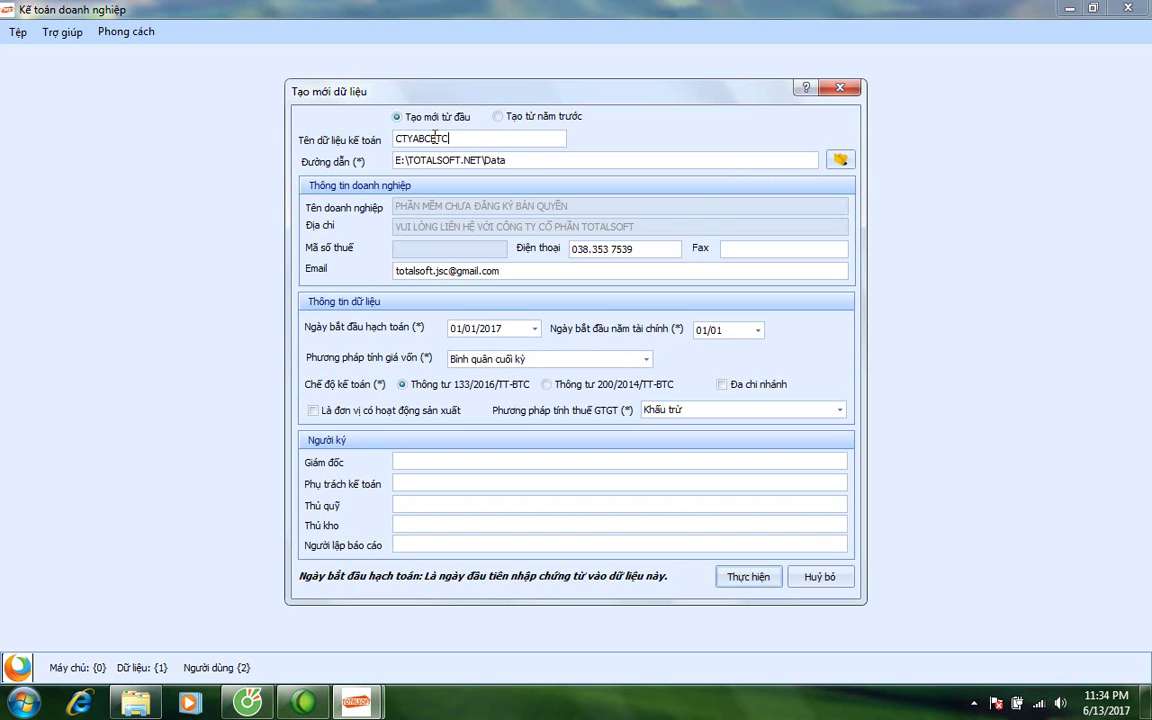
pyautogui.write('BC')
pyautogui.press('Tab')
pyautogui.press('Tab')
pyautogui.press('Tab')
pyautogui.press('Tab')
# Examine the data path, the accounting start date and the available inventory costing methods (Phương pháp tính giá vốn)
pyautogui.moveTo(511, 160); pyautogui.dragTo(357, 160)
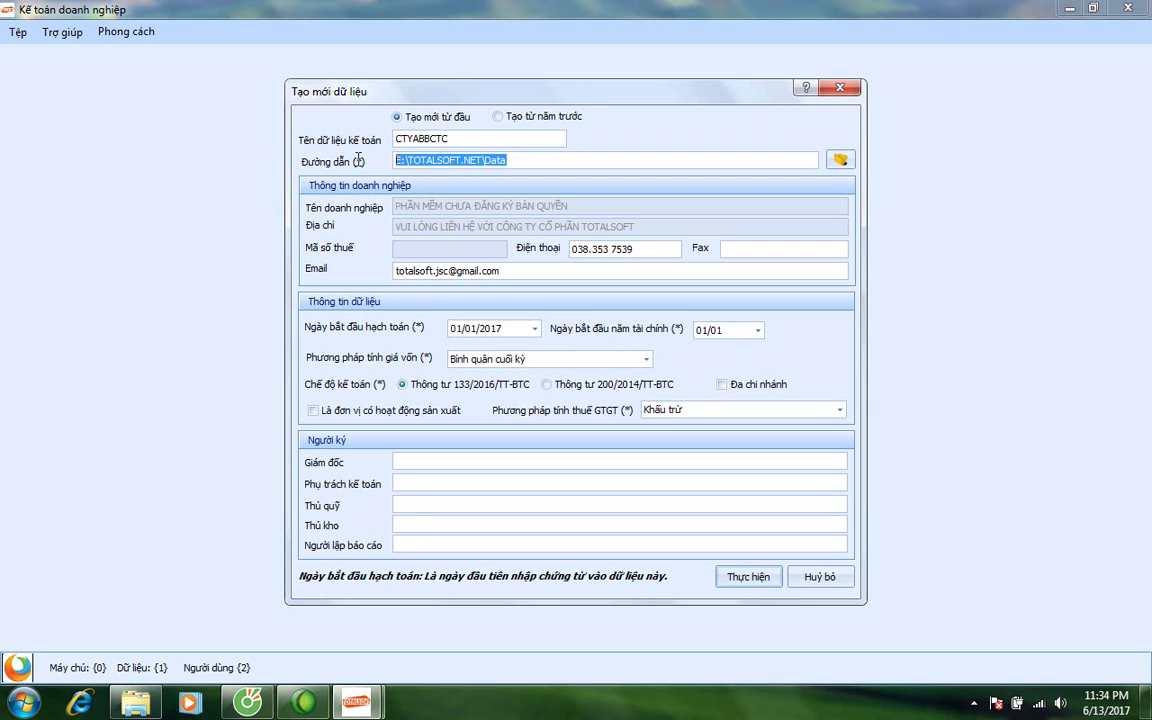
pyautogui.moveTo(530, 160); pyautogui.dragTo(352, 165)
pyautogui.moveTo(350, 332)
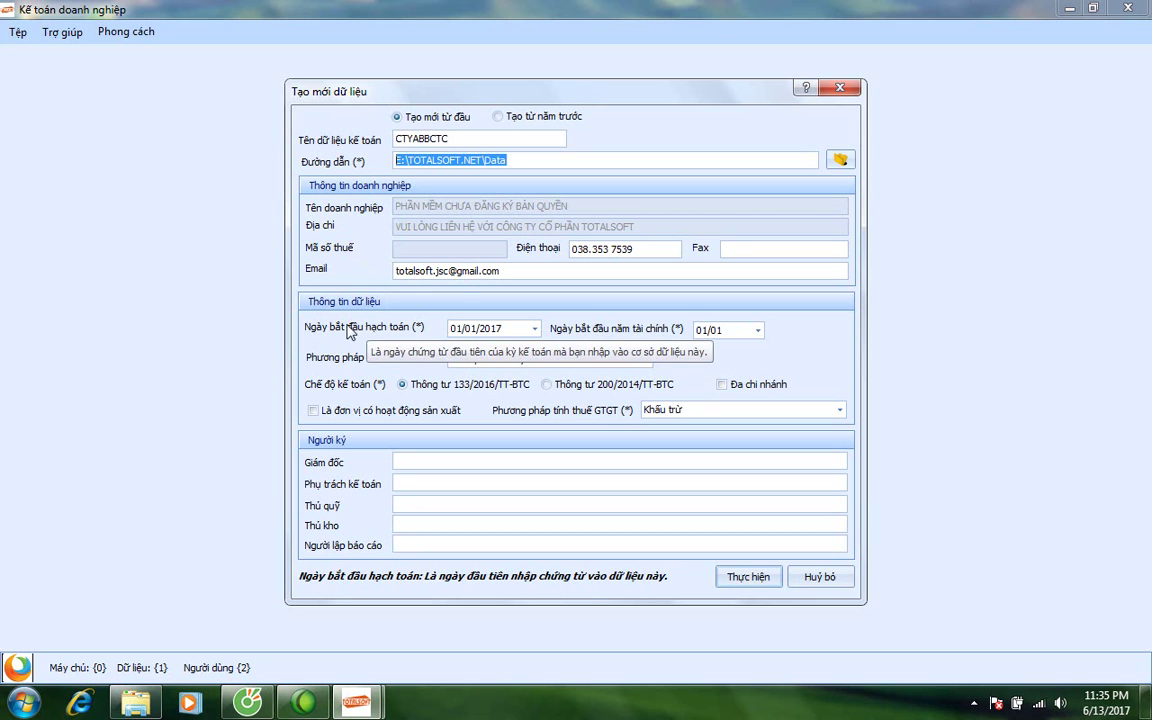
pyautogui.moveTo(511, 328); pyautogui.dragTo(480, 333)
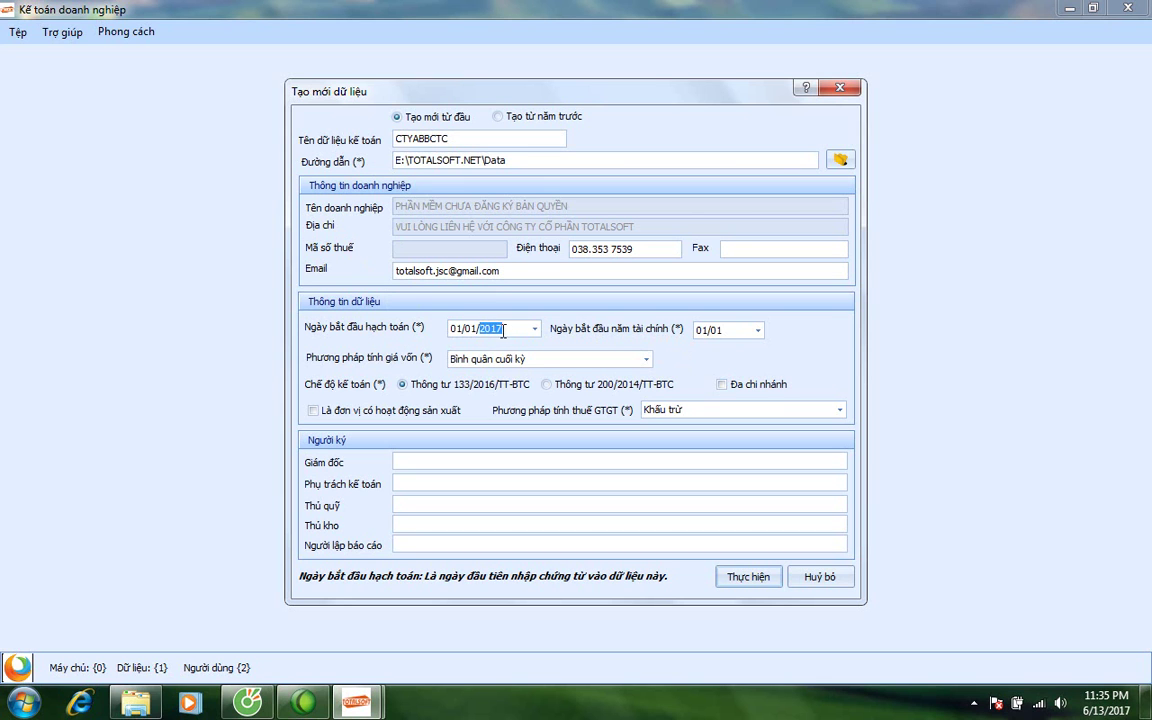
pyautogui.moveTo(512, 328); pyautogui.dragTo(451, 328)
pyautogui.moveTo(511, 328); pyautogui.dragTo(484, 330)
pyautogui.click(490, 360)
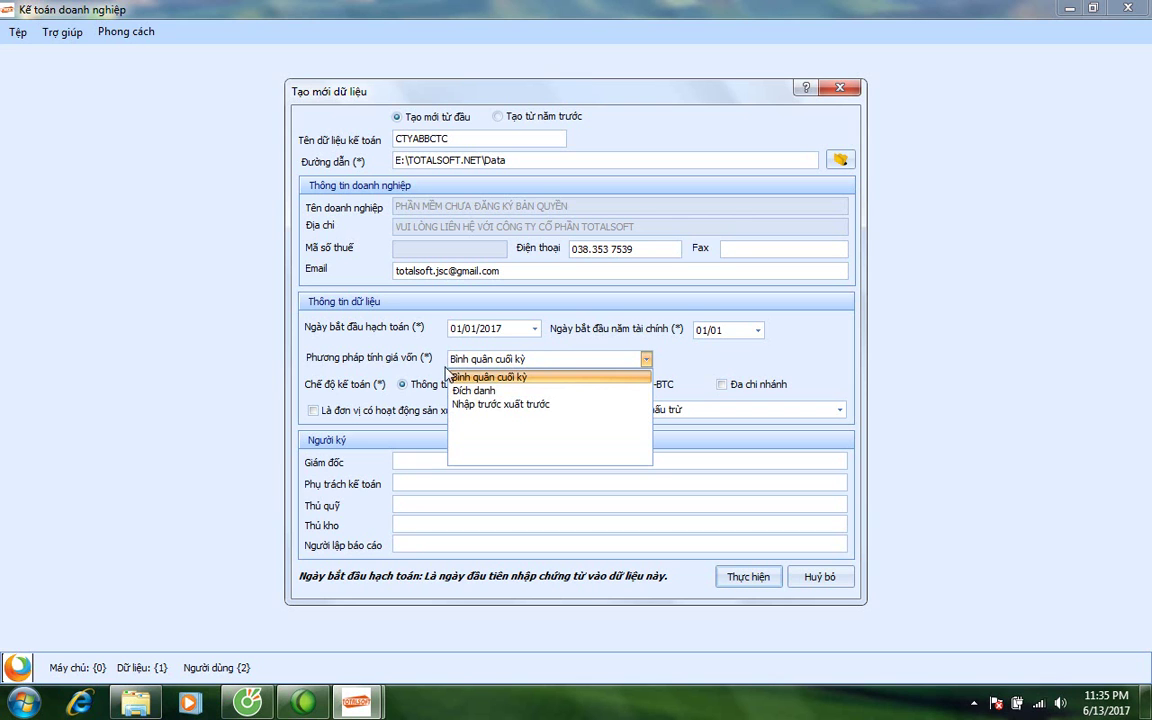
pyautogui.click(393, 364)
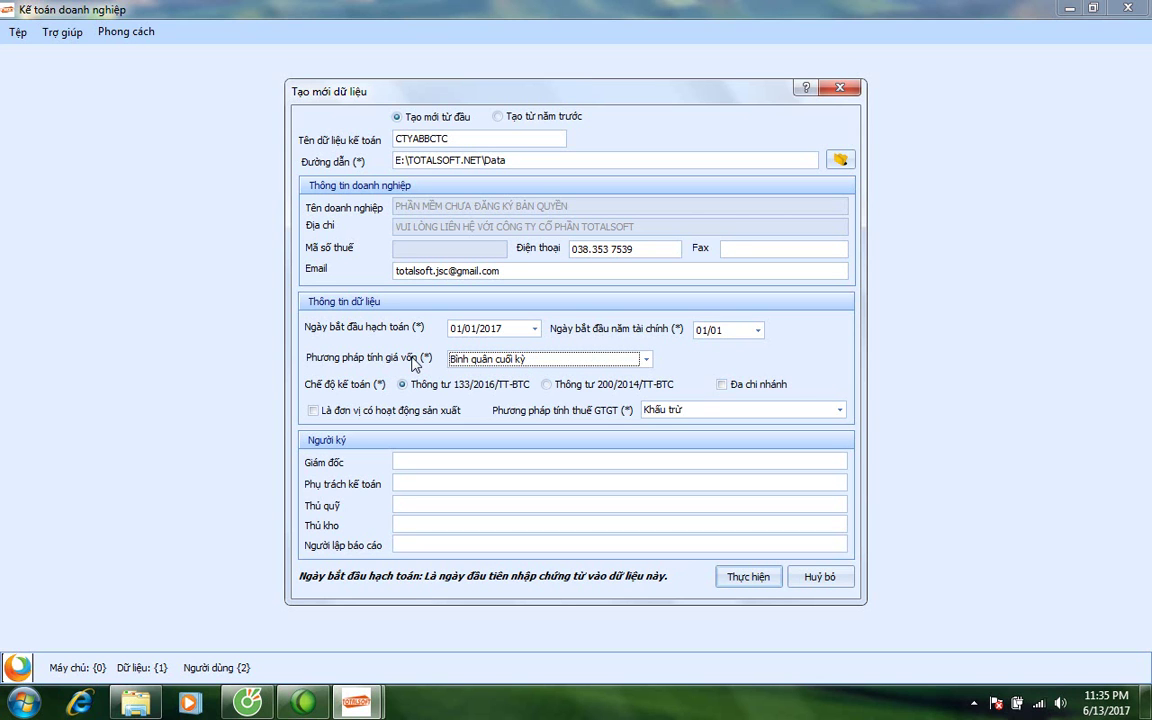
pyautogui.click(455, 359)
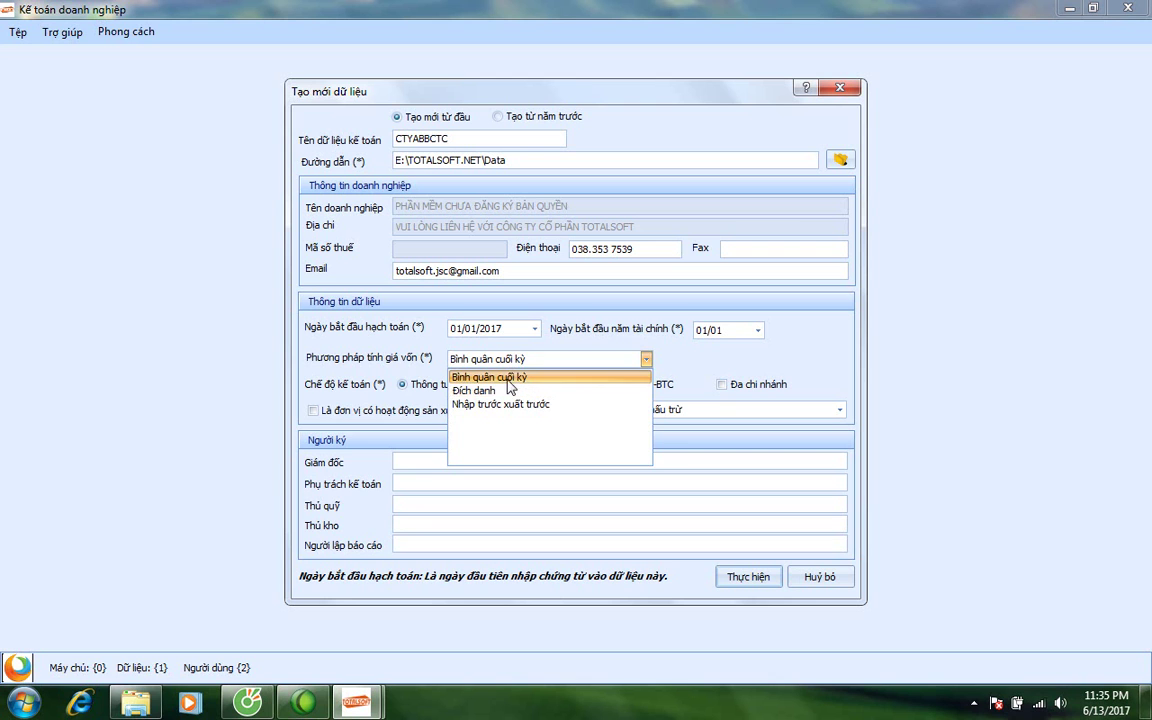
pyautogui.click(418, 366)
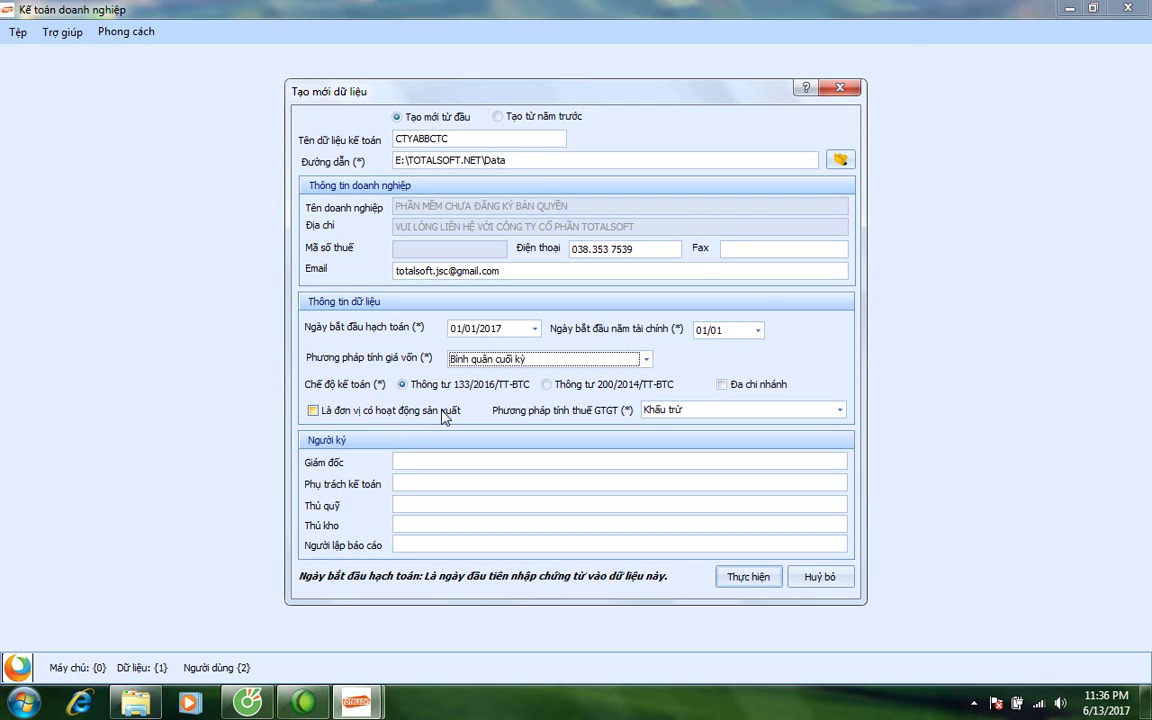
# Create the data with production activity (Là đơn vị có hoạt động sản xuất) enabled and Khấu trừ as the VAT method
pyautogui.click(313, 412)
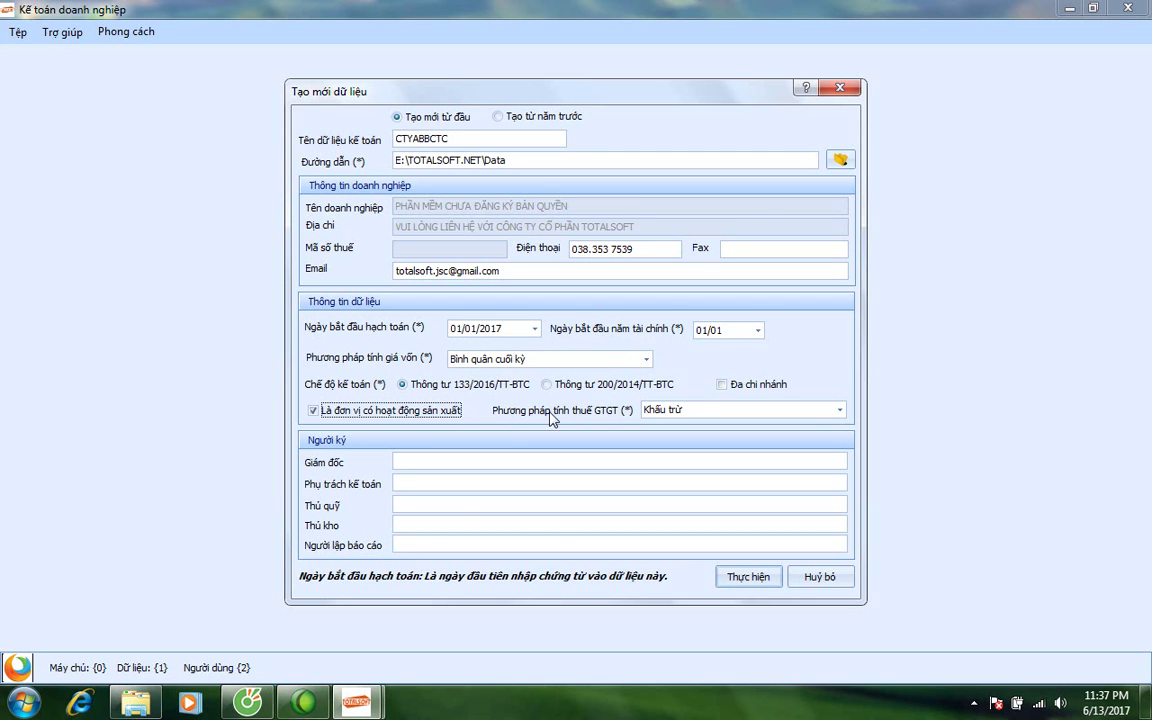
pyautogui.click(698, 416)
pyautogui.click(690, 423)
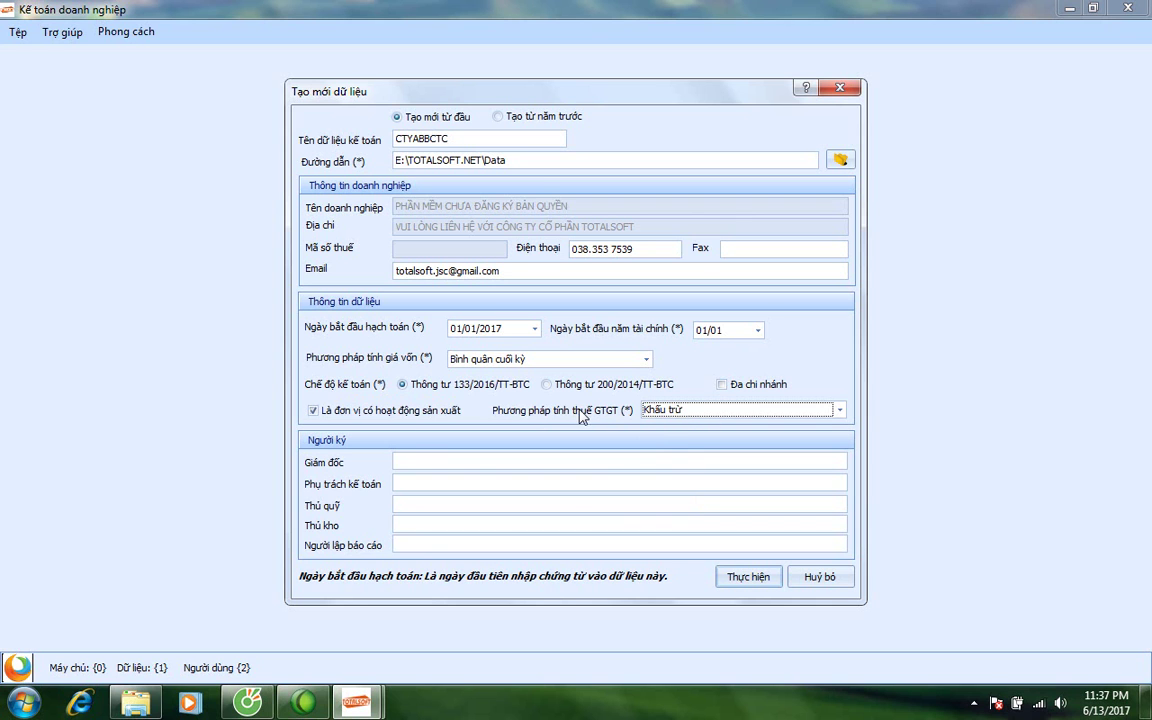
pyautogui.click(741, 586)
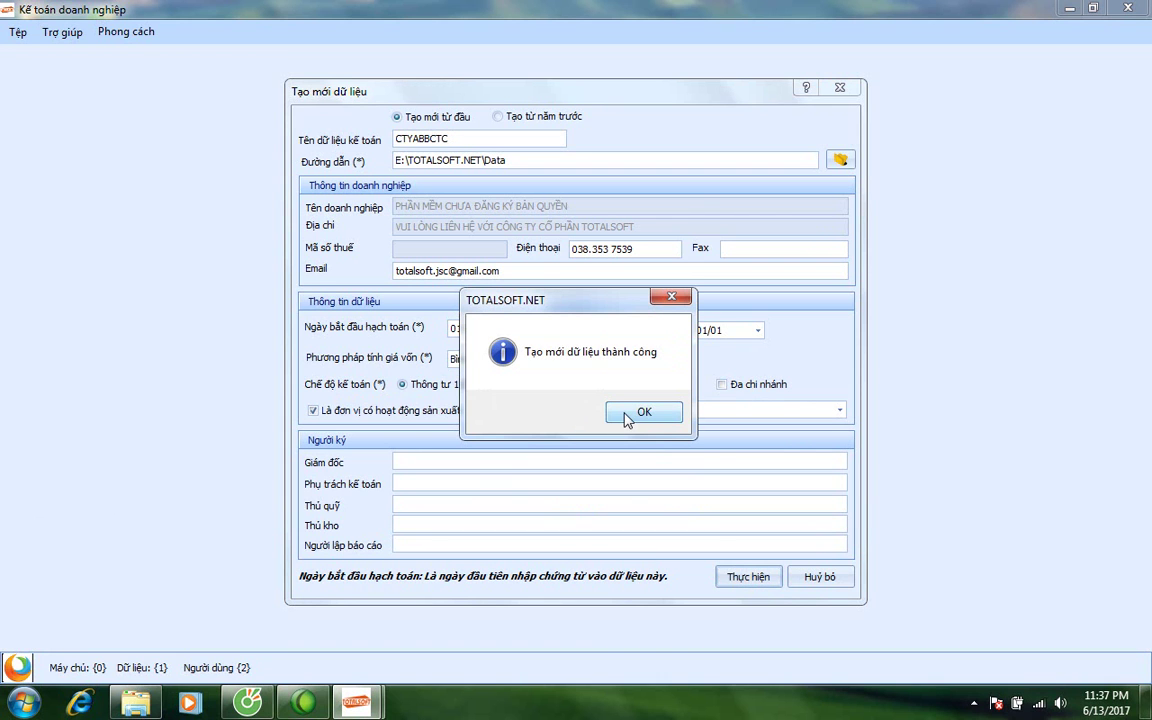
pyautogui.click(627, 419)
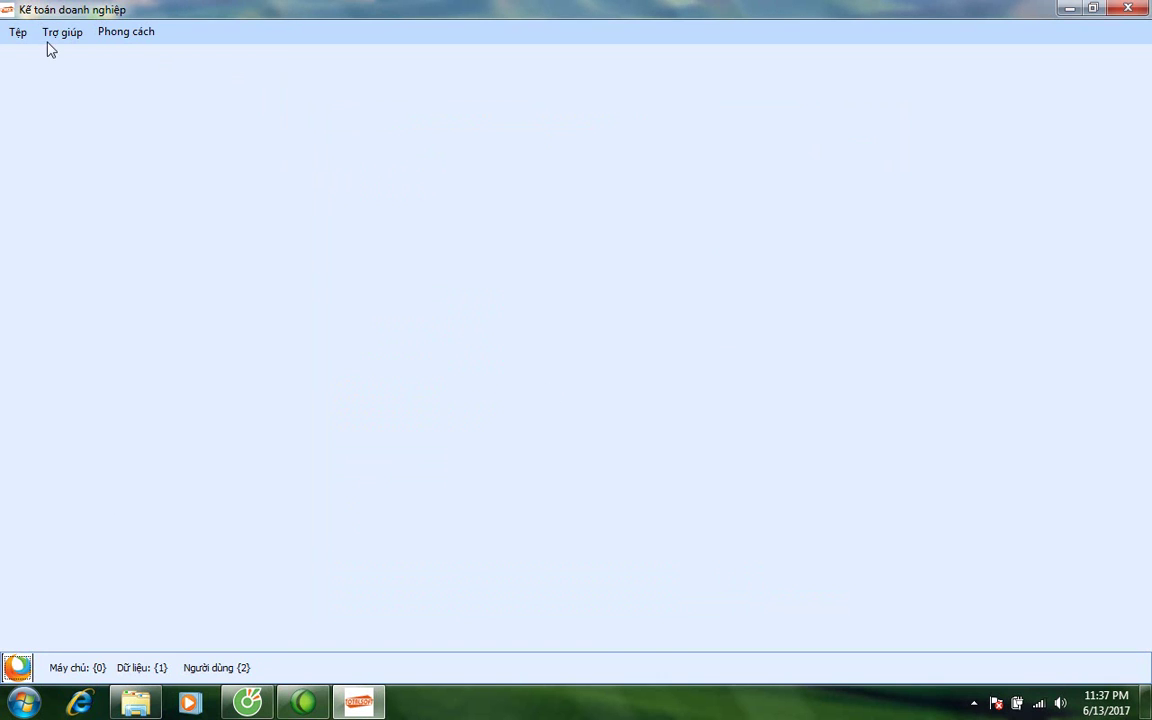
# Open the CTYABBCTC data and log in as ADMIN with the password left blank
pyautogui.click(18, 33)
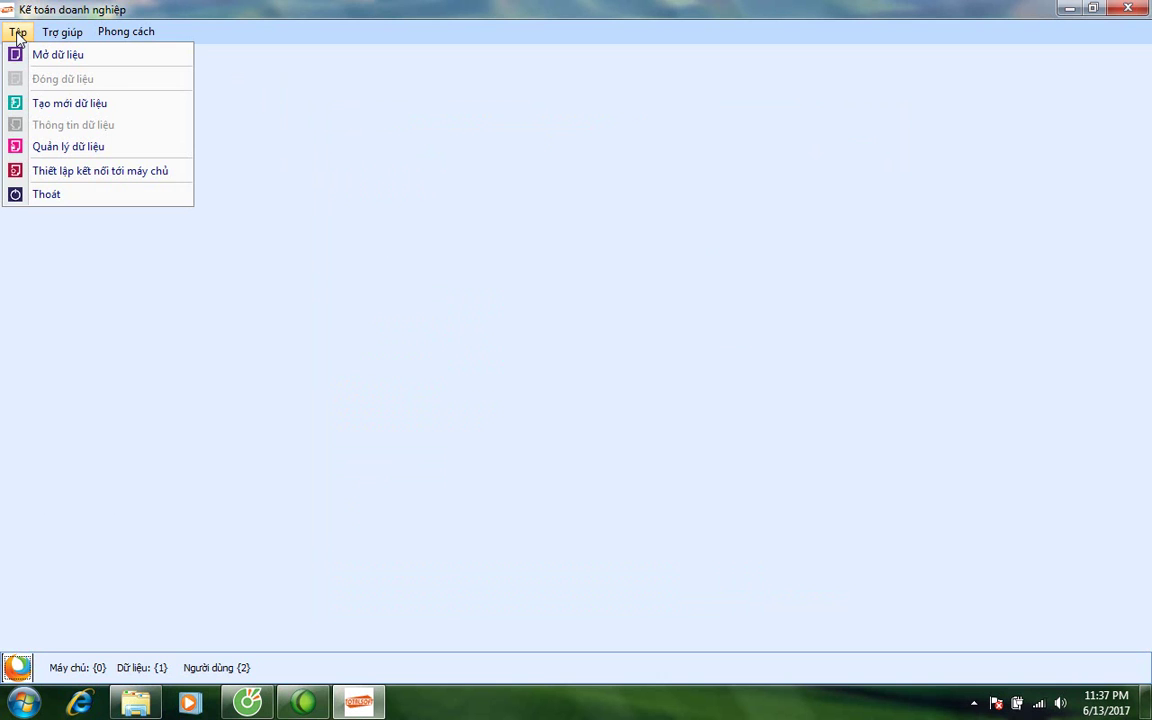
pyautogui.click(62, 56)
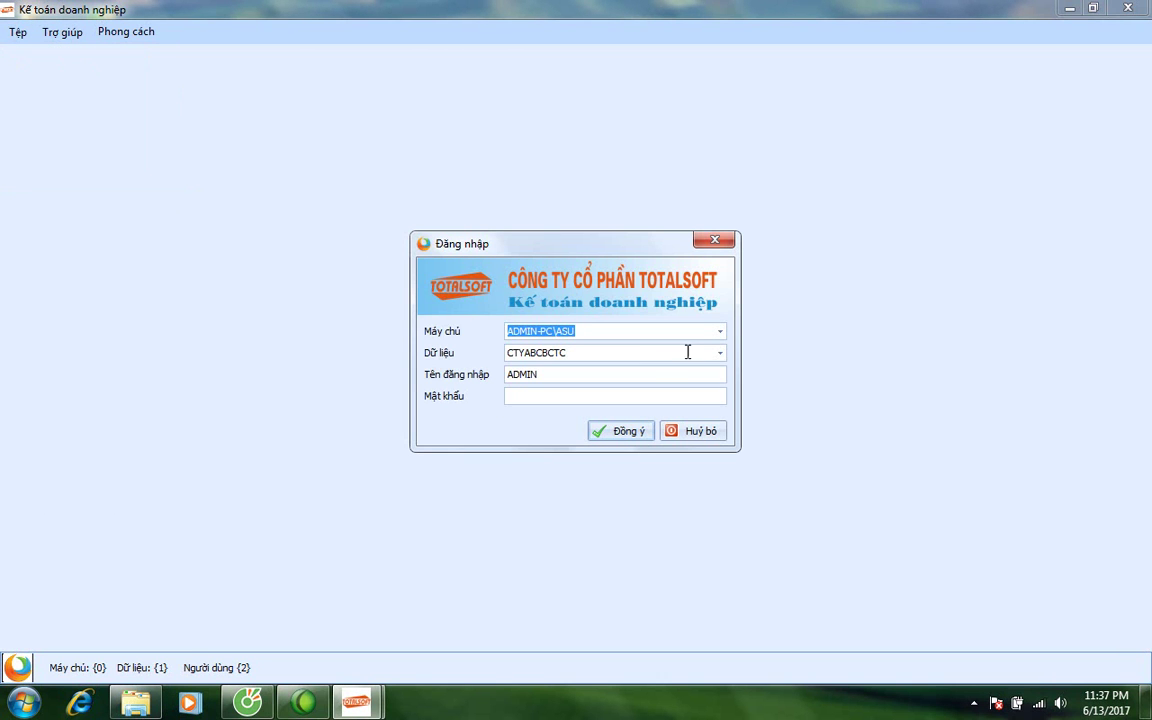
pyautogui.click(720, 353)
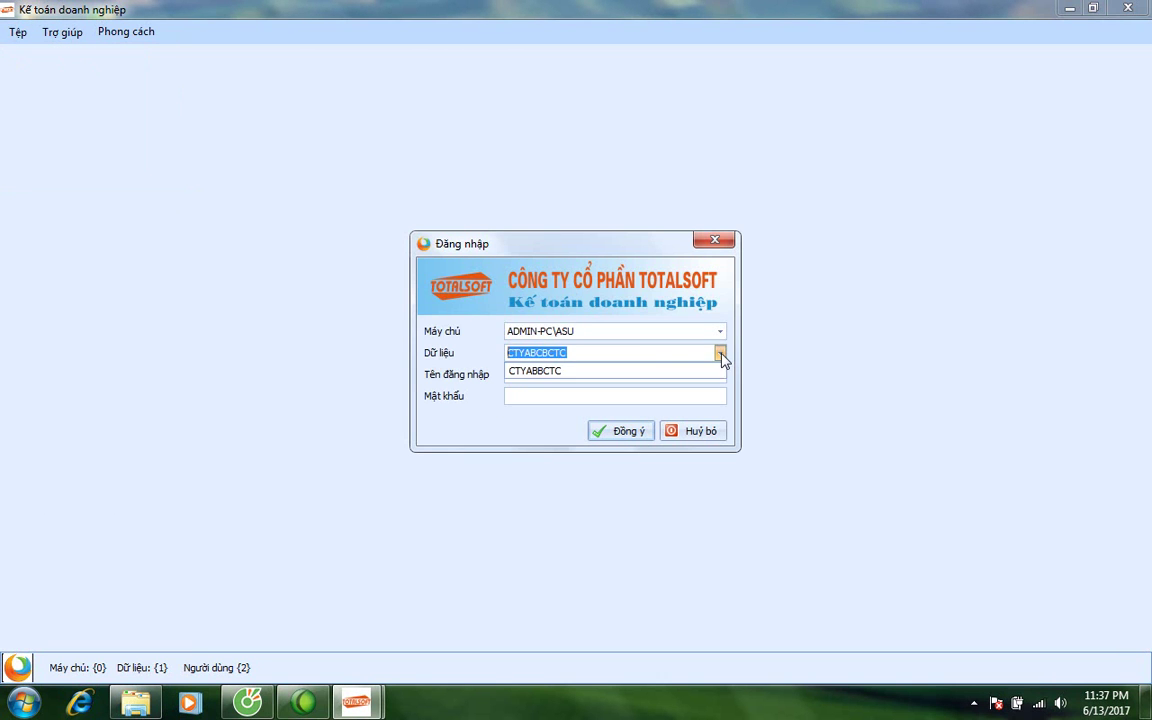
pyautogui.click(543, 372)
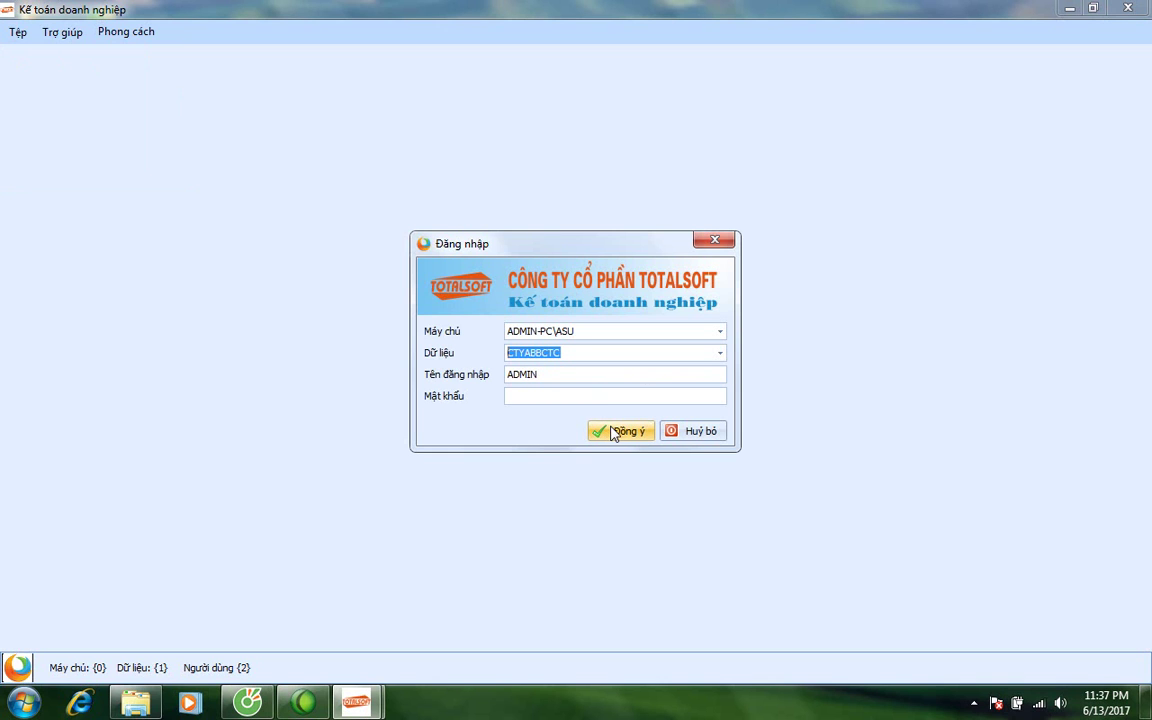
pyautogui.click(514, 395)
pyautogui.click(545, 376)
pyautogui.click(522, 395)
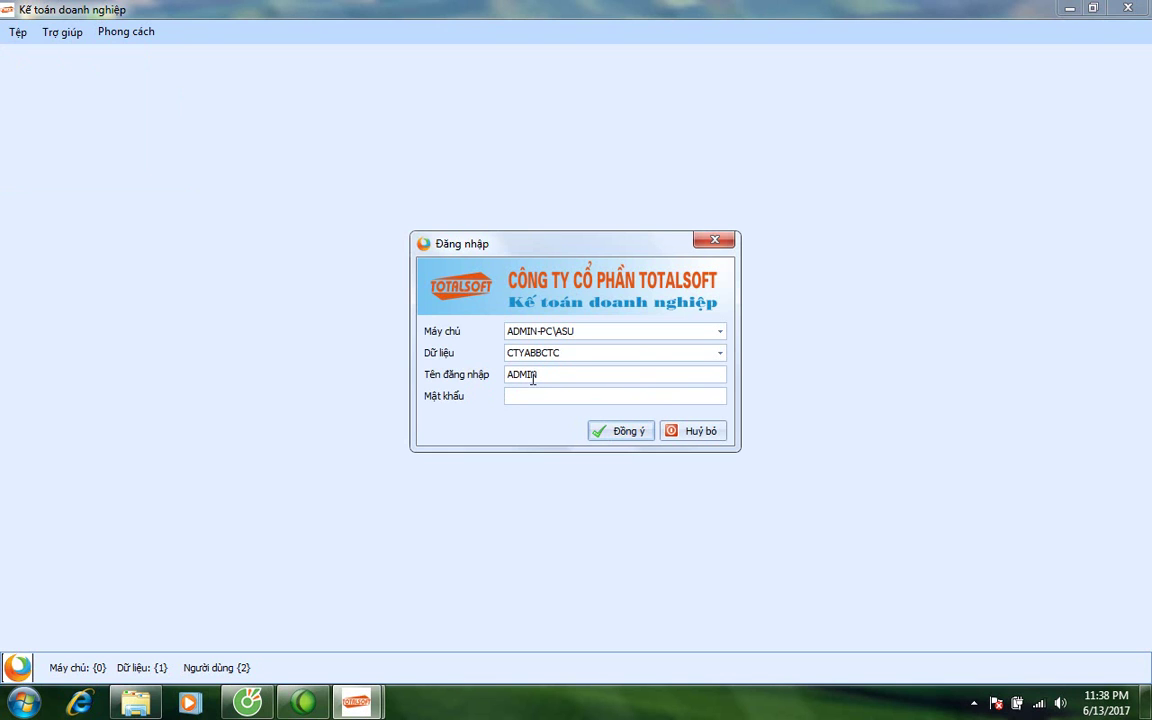
pyautogui.click(627, 434)
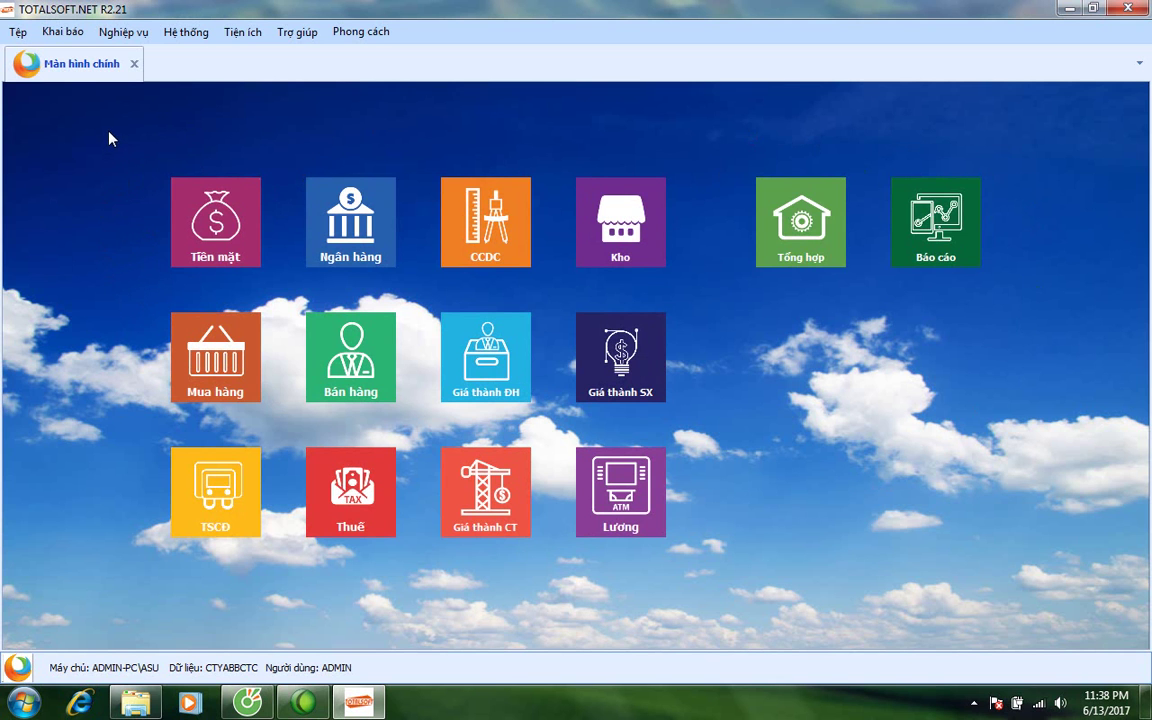
pyautogui.click(64, 32)
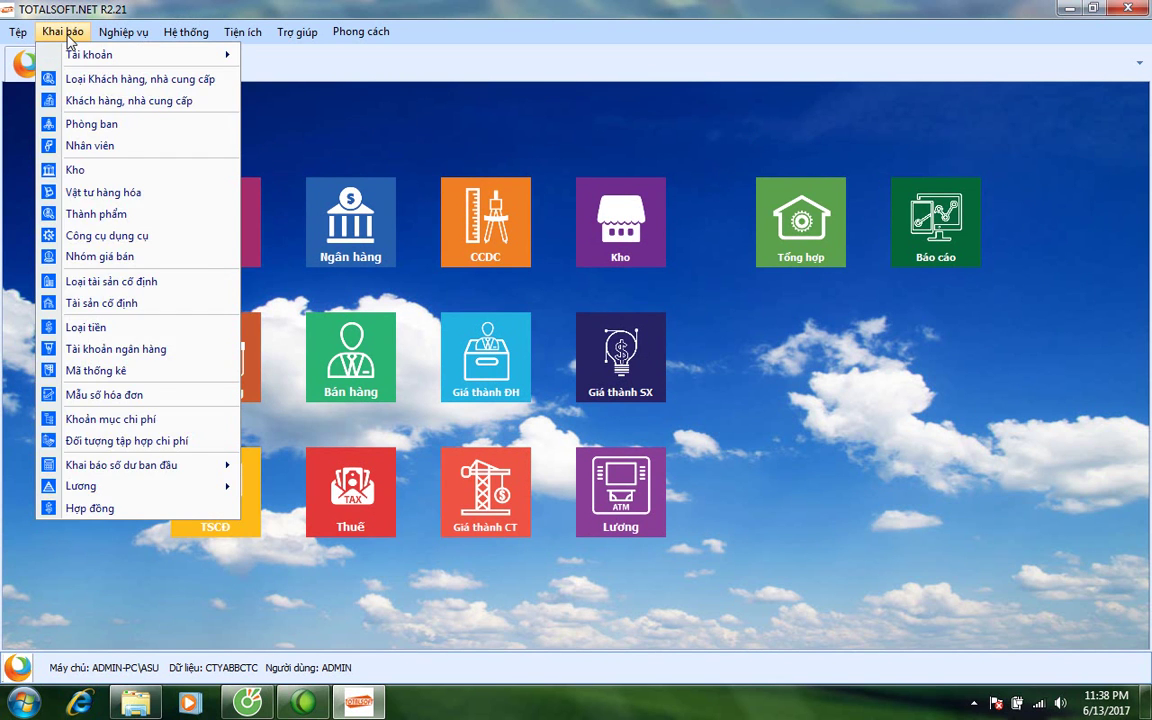
pyautogui.moveTo(316, 42)
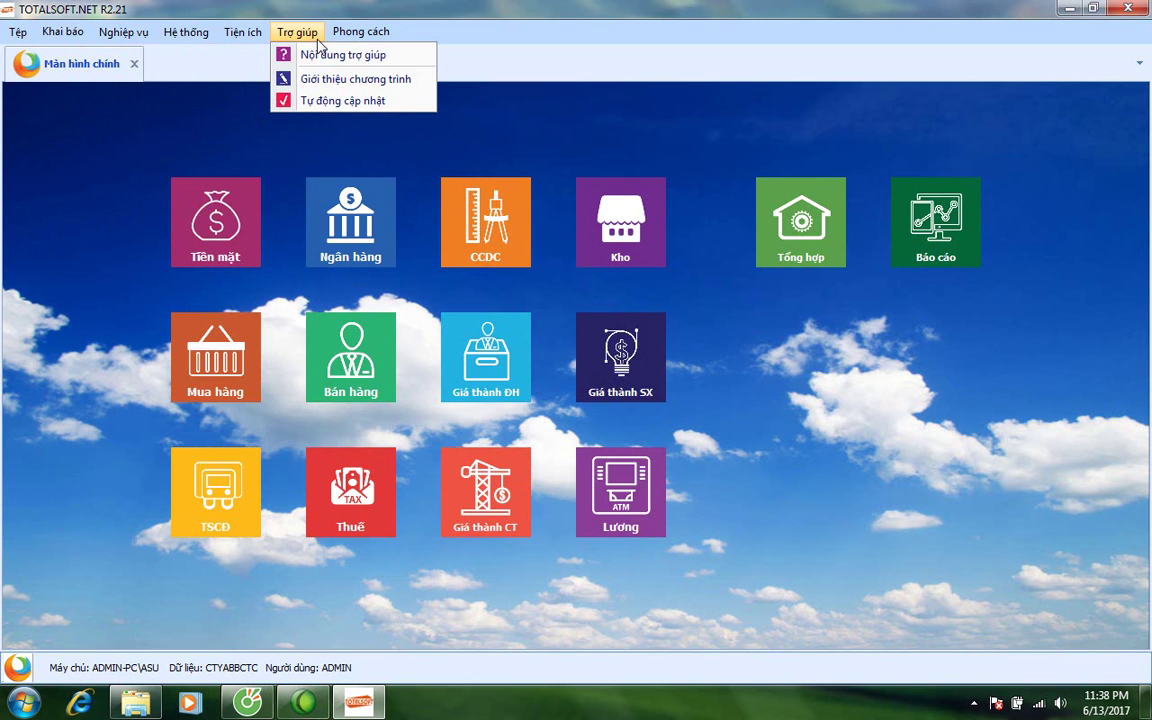
pyautogui.click(18, 32)
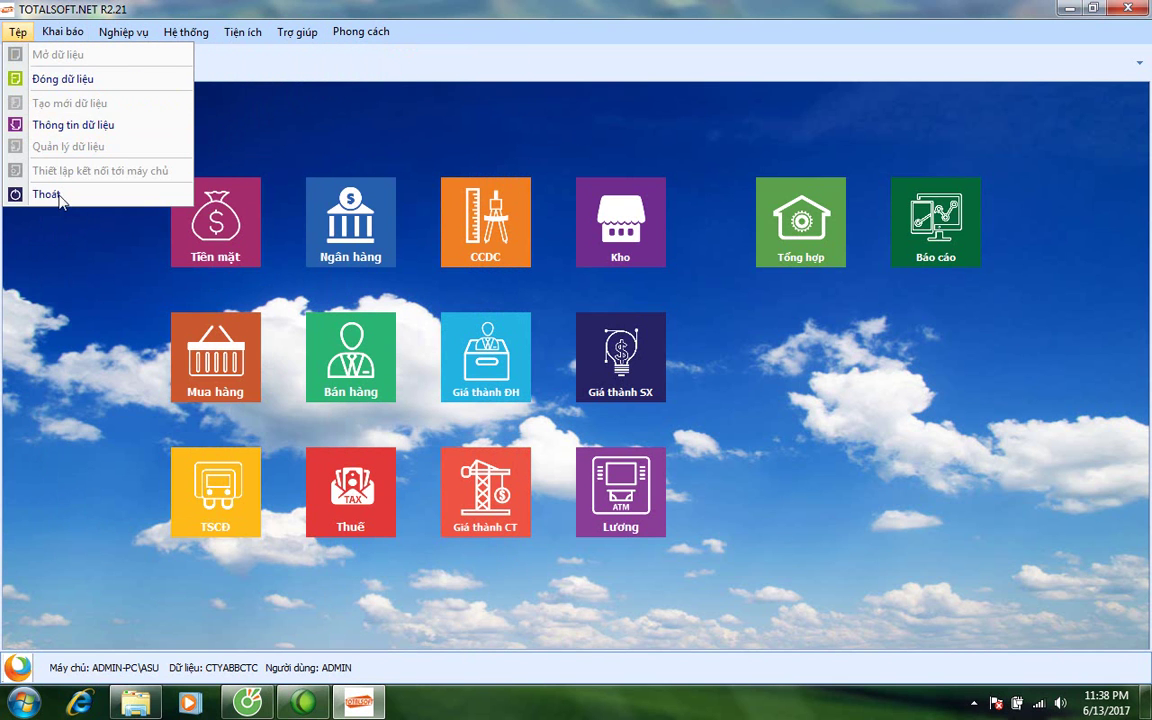
pyautogui.click(326, 126)
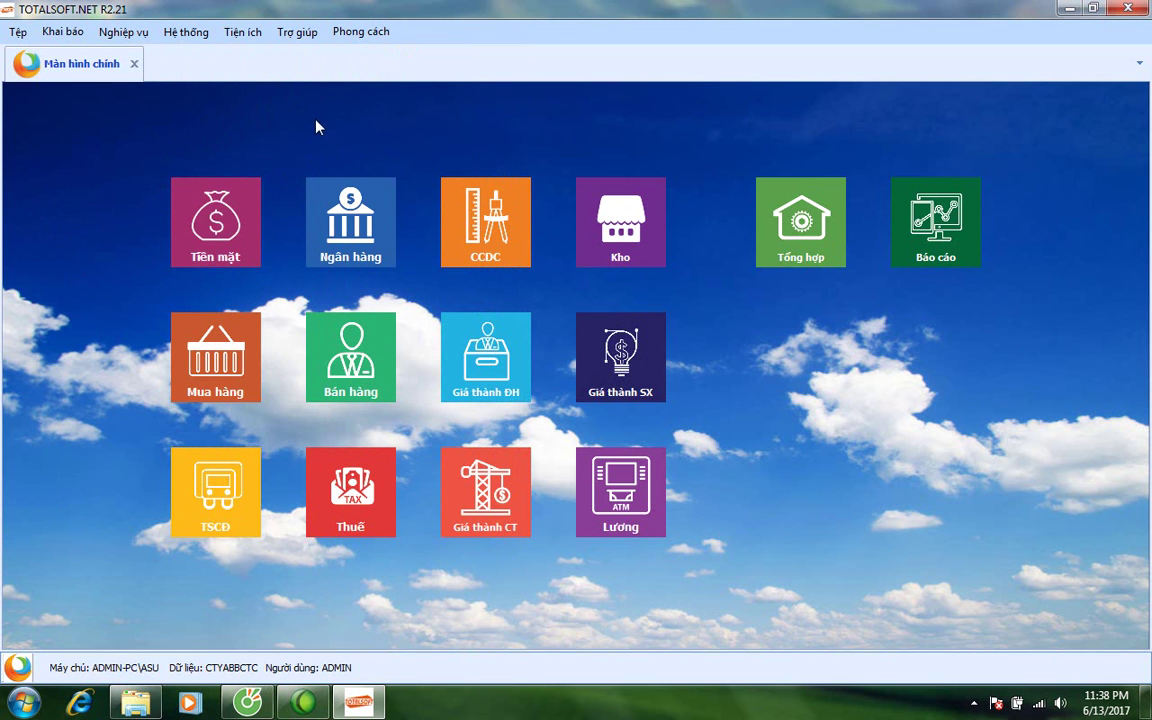